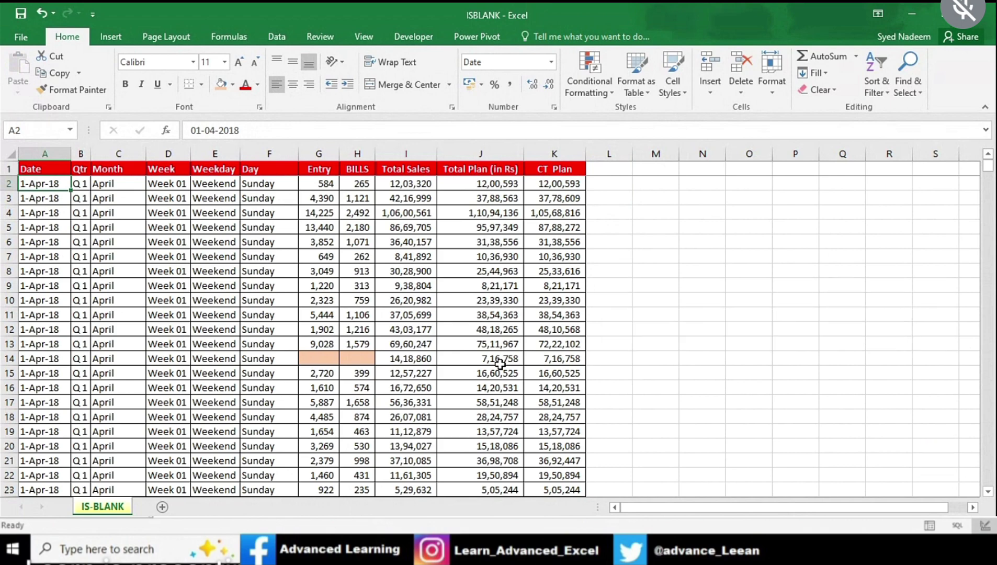
# Select the sales table, add header filters, and untick every value in the Date filter
pyautogui.hotkey('ctrl', 'a')
pyautogui.hotkey('ctrl', 'shift', 'l')
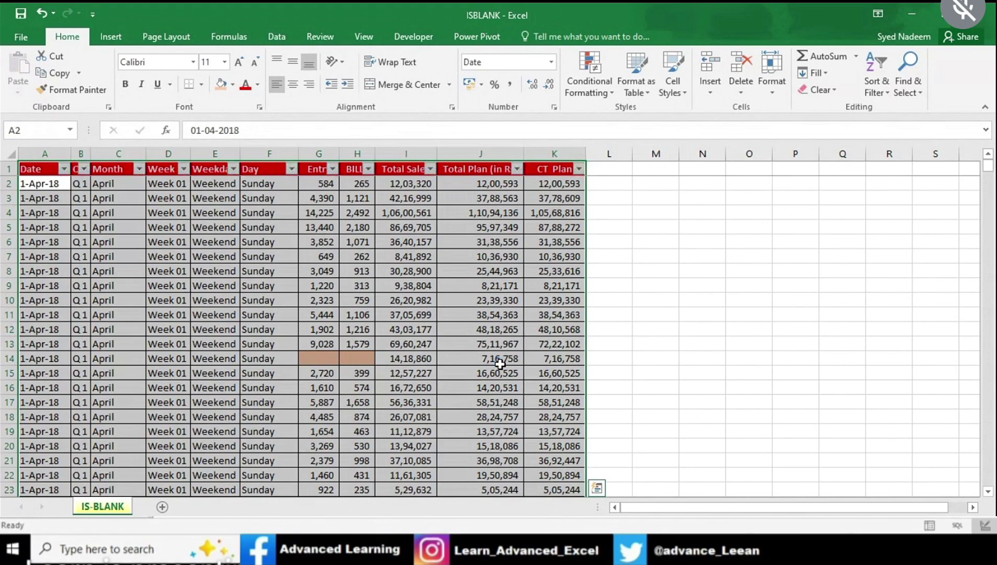
pyautogui.press('Up')
pyautogui.hotkey('alt', 'Down')
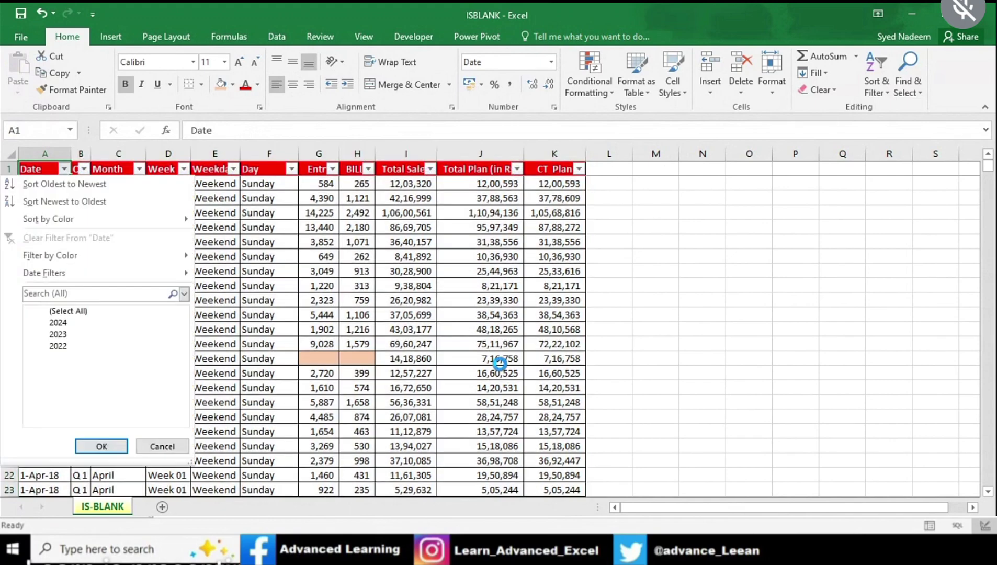
pyautogui.press('Down')
pyautogui.press('Down')
# Tick (Blanks) in the Date filter and apply it so only blank-date rows show
pyautogui.press('Down')
pyautogui.press('Down')
pyautogui.press('Down')
pyautogui.press('Down')
pyautogui.hotkey('alt', 'Down')
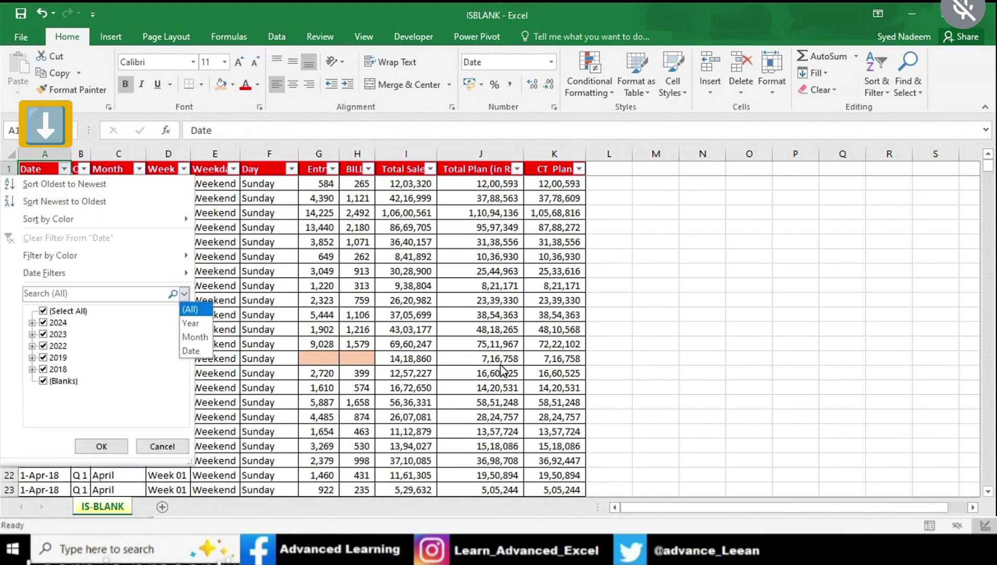
pyautogui.press('Tab')
pyautogui.press('space')
pyautogui.press('Down')
pyautogui.press('Down')
pyautogui.press('Down')
pyautogui.press('Down')
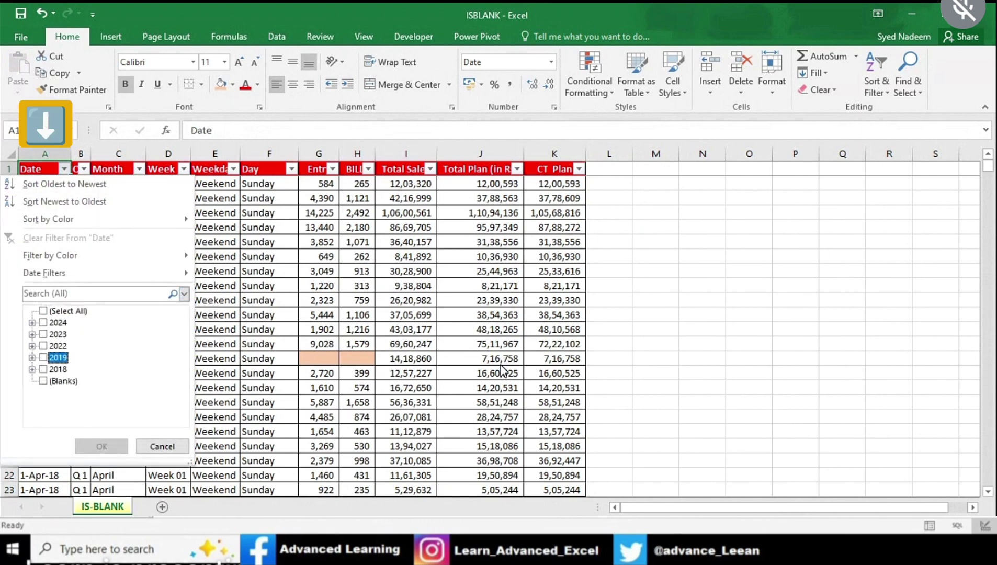
pyautogui.press('Down')
pyautogui.press('Up')
pyautogui.press('Up')
pyautogui.press('Up')
pyautogui.press('Up')
pyautogui.press('Left')
pyautogui.press('Down')
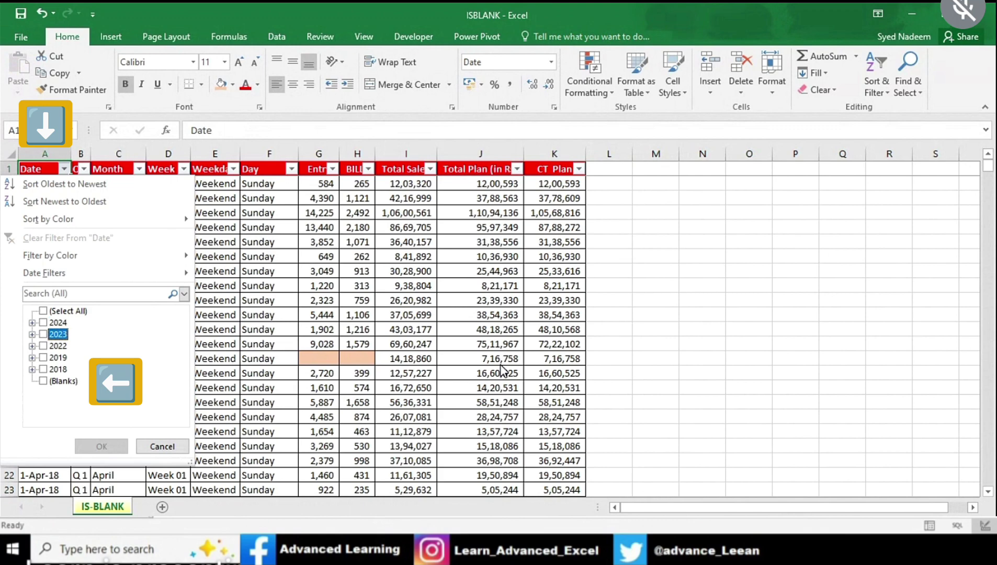
pyautogui.press('Down')
pyautogui.press('Down')
pyautogui.press('Down')
pyautogui.press('Down')
pyautogui.press('space')
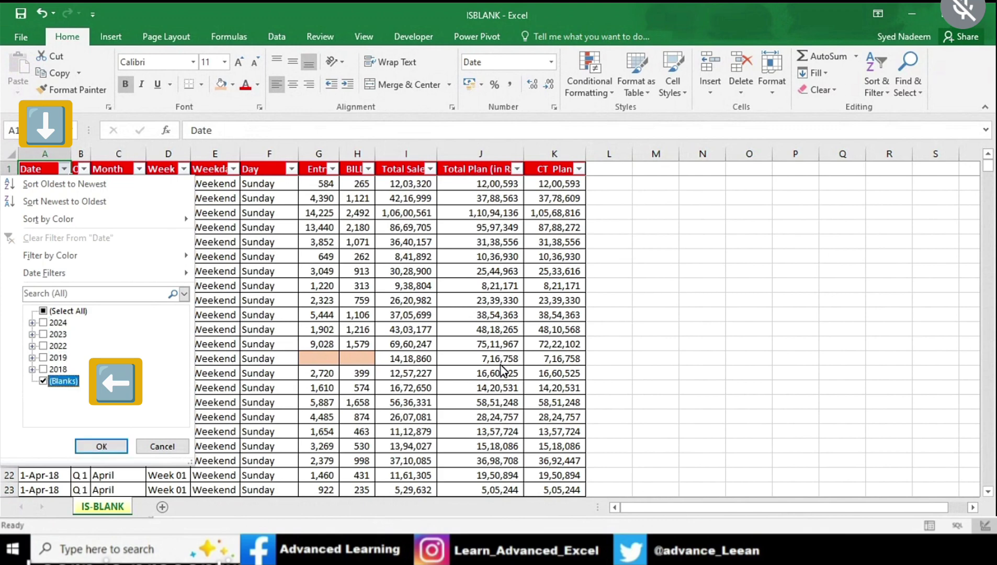
pyautogui.press('Return')
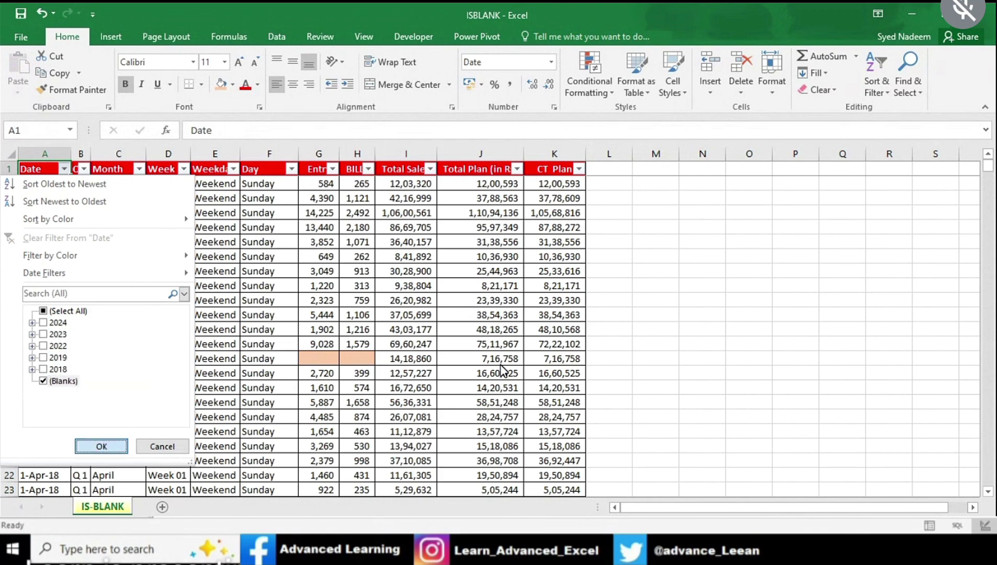
# Select the Date cells of the filtered rows down column A
pyautogui.press('Down')
pyautogui.hotkey('shift', 'Down')
pyautogui.hotkey('shift', 'Down')
pyautogui.hotkey('shift', 'Down')
pyautogui.hotkey('shift', 'Down')
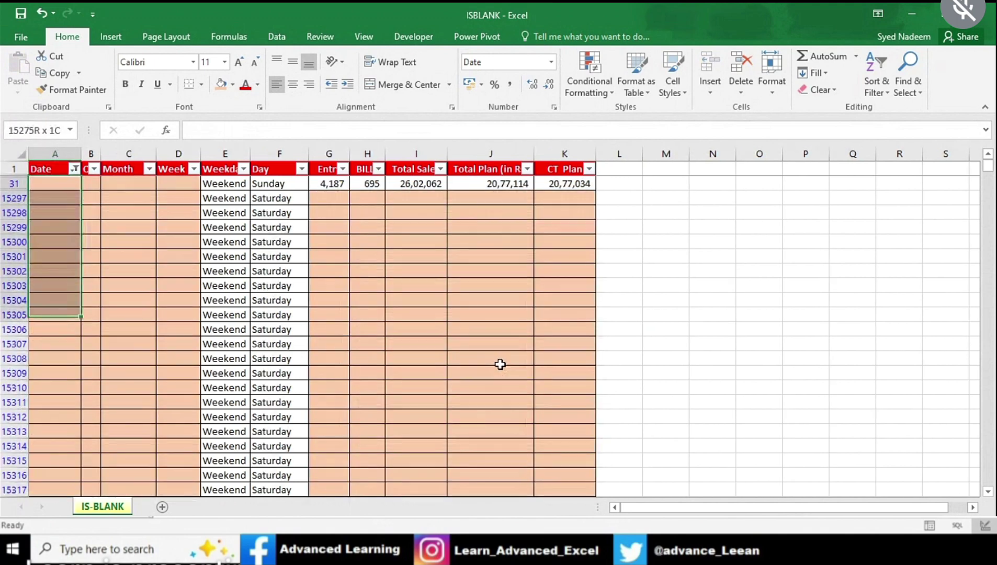
pyautogui.hotkey('shift', 'Down')
pyautogui.hotkey('shift', 'Down')
pyautogui.hotkey('shift', 'Down')
pyautogui.hotkey('shift', 'Down')
pyautogui.hotkey('shift', 'Down')
pyautogui.hotkey('shift', 'Down')
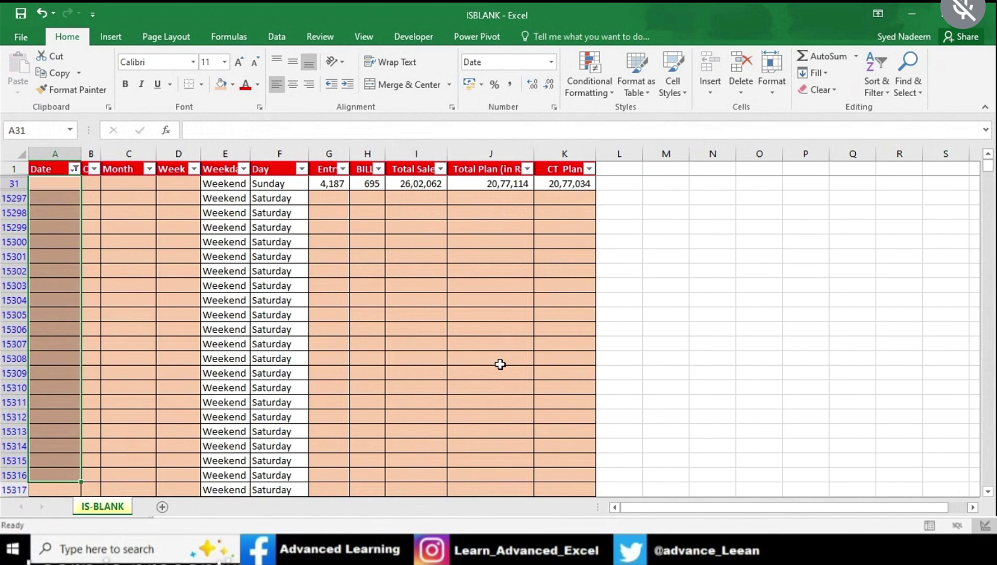
# Clear the filter from the Date column
pyautogui.hotkey('ctrl', 'Up')
pyautogui.hotkey('alt', 'Down')
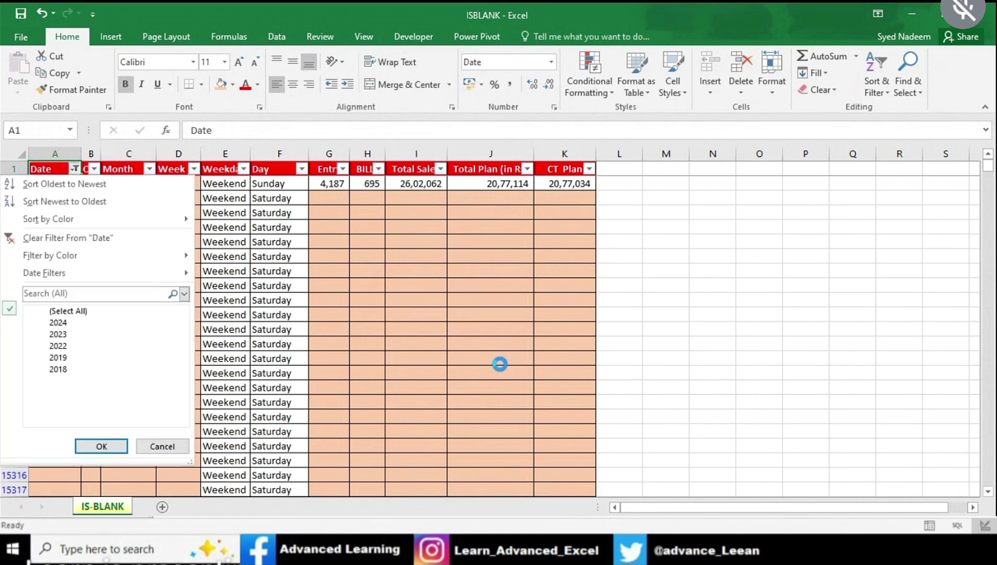
pyautogui.press('Down')
pyautogui.press('Down')
pyautogui.press('Down')
pyautogui.press('Return')
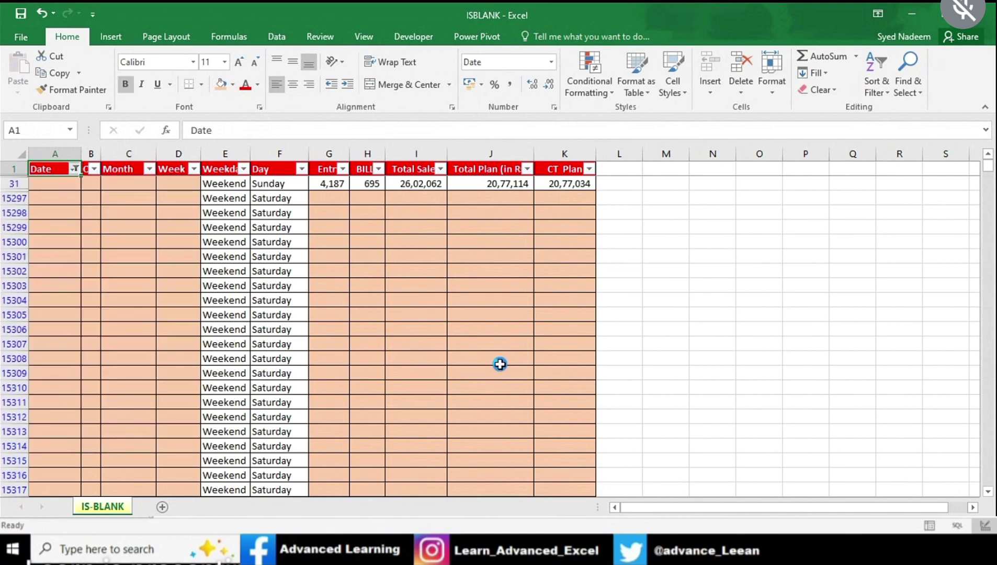
# Filter Total Sales to (Blanks) only, then remove all filters from the table
pyautogui.press('Right')
pyautogui.press('Right')
pyautogui.press('Right')
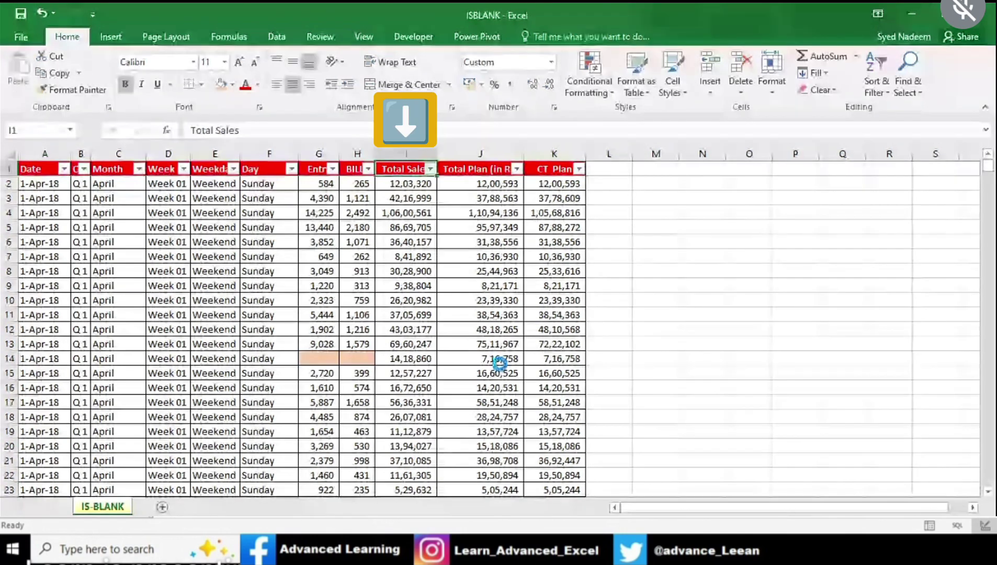
pyautogui.hotkey('alt', 'Down')
pyautogui.press('Left')
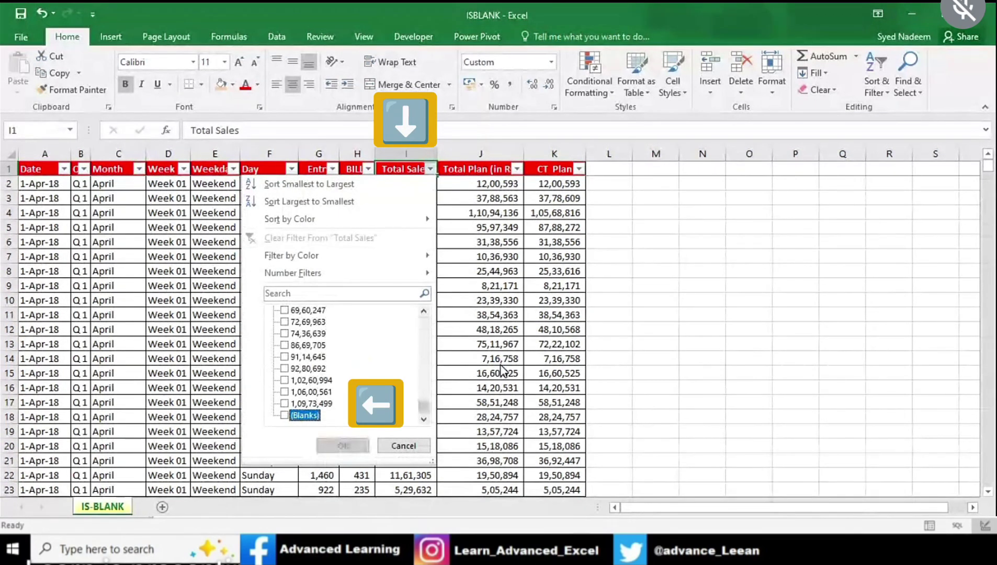
pyautogui.press('space')
pyautogui.press('Return')
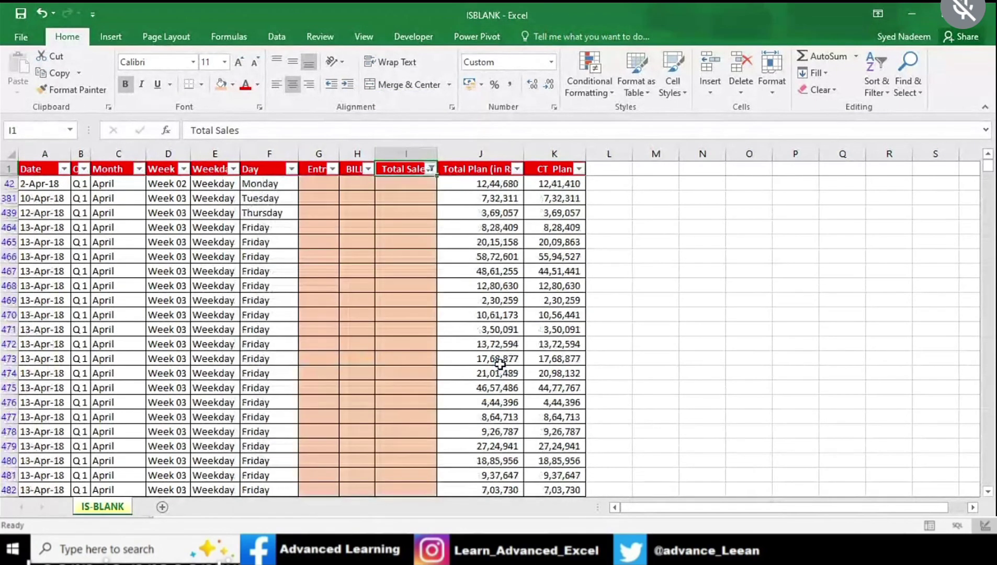
pyautogui.press('Down')
pyautogui.press('Down')
pyautogui.press('Down')
pyautogui.press('Down')
pyautogui.press('Down')
pyautogui.press('Down')
pyautogui.press('Down')
pyautogui.press('Down')
pyautogui.press('Down')
pyautogui.press('Down')
pyautogui.press('Down')
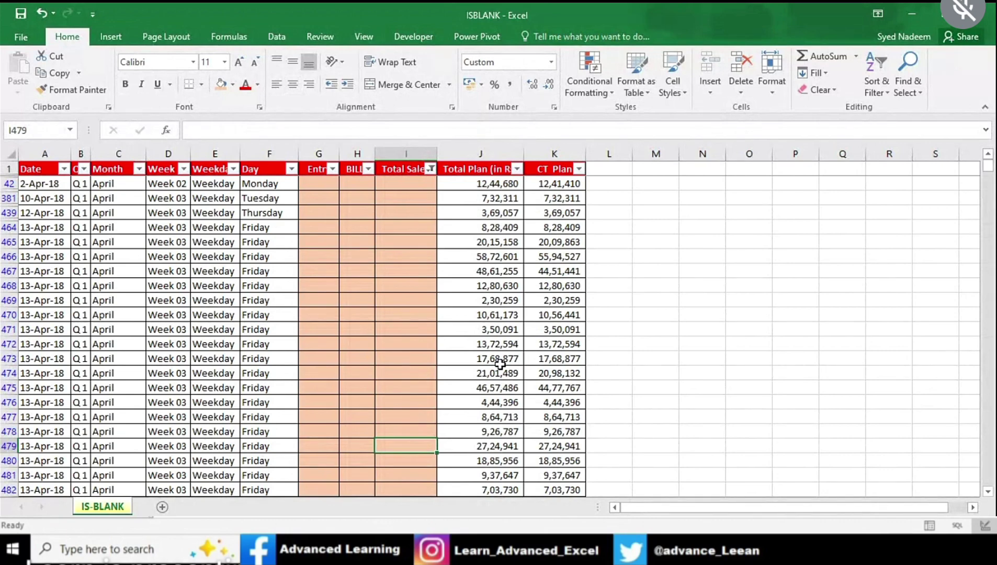
pyautogui.hotkey('ctrl', 'Up')
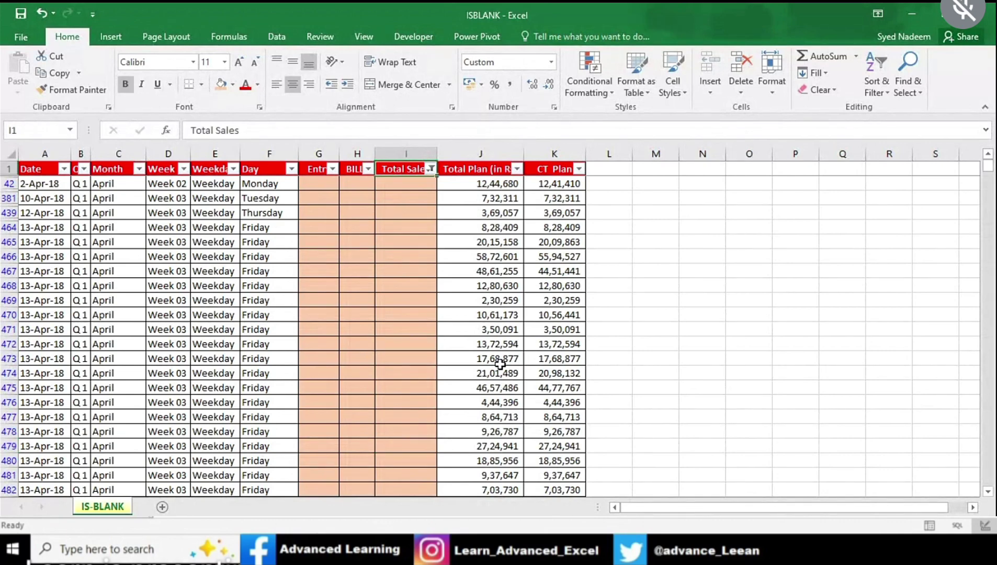
pyautogui.hotkey('ctrl', 'shift', 'l')
# Enter the header 'Is Blanks' in cell L1
pyautogui.press('Right')
pyautogui.press('Right')
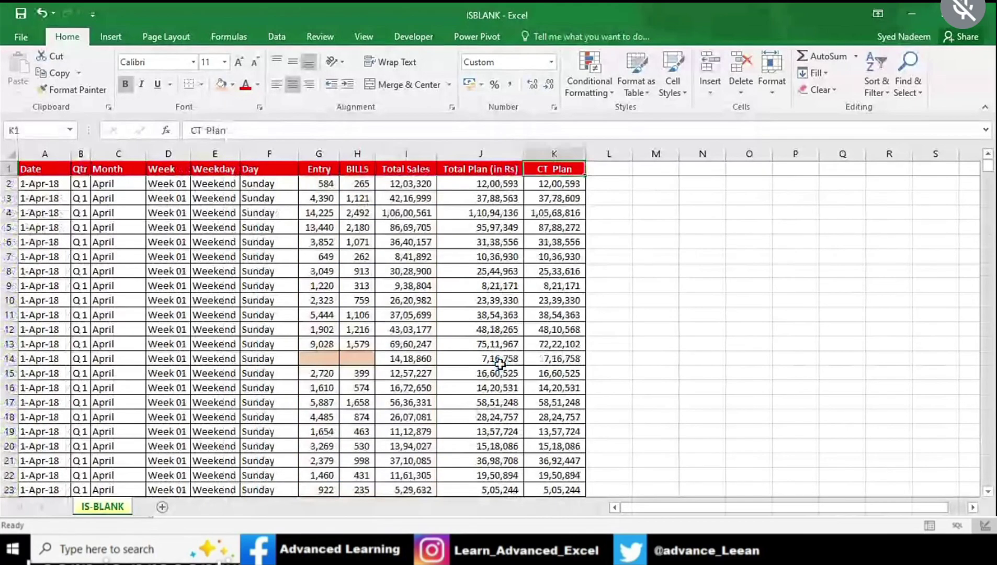
pyautogui.press('Right')
pyautogui.write('is')
pyautogui.press('BackSpace')
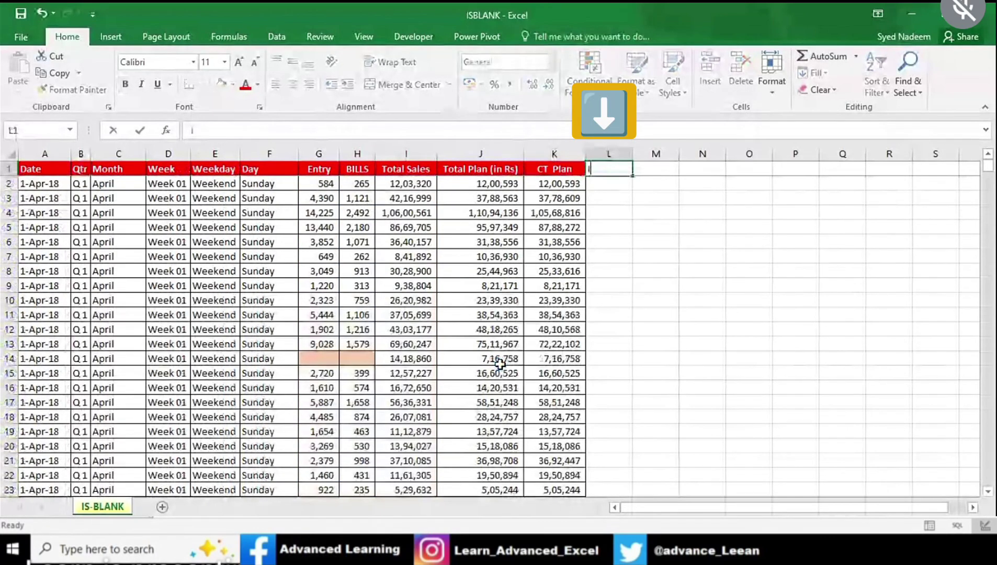
pyautogui.press('BackSpace')
pyautogui.write('Is Blanks')
pyautogui.press('Return')
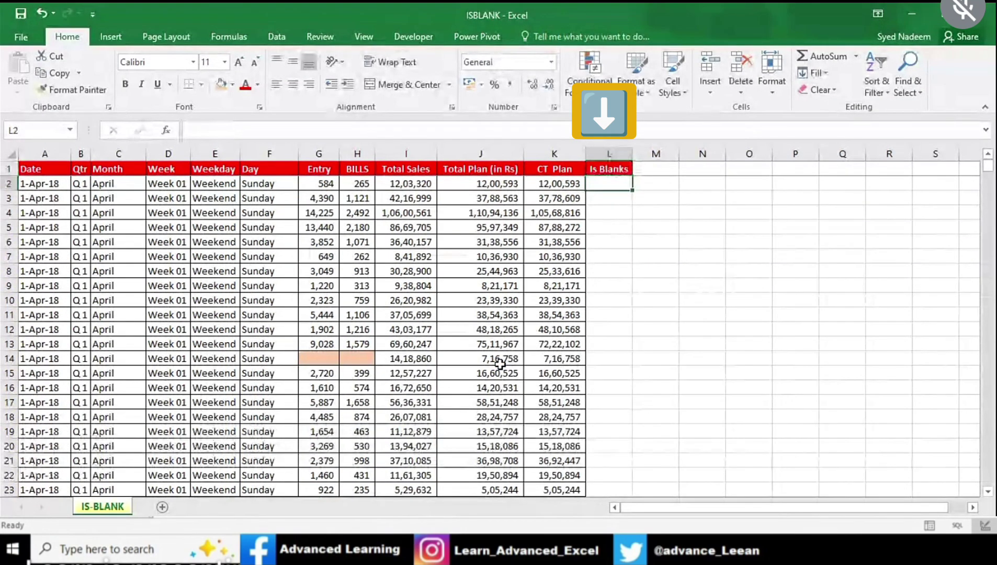
# Start an ISBLANK formula in L2 that references all of column A
pyautogui.write('=isb')
pyautogui.press('Tab')
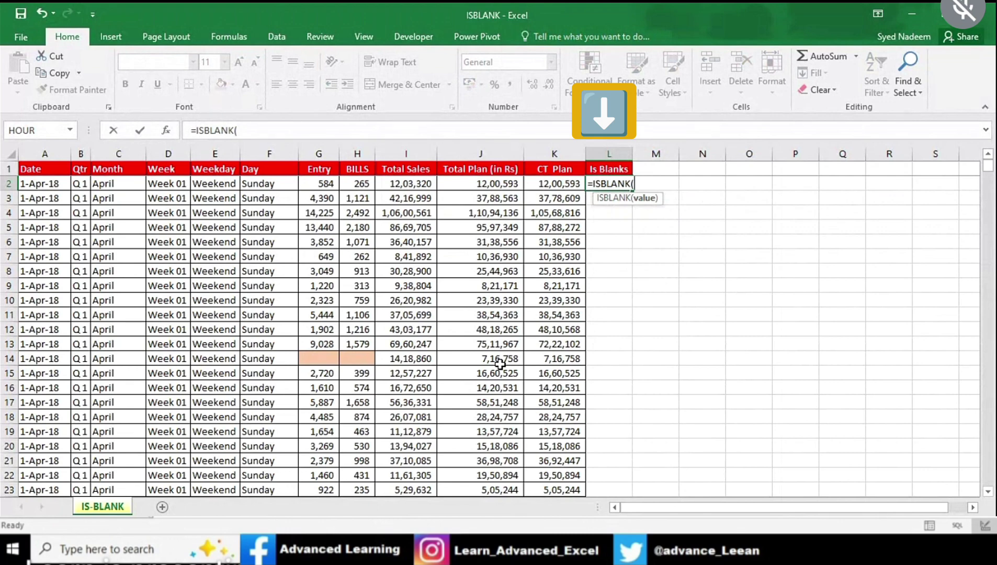
pyautogui.click(47, 183)
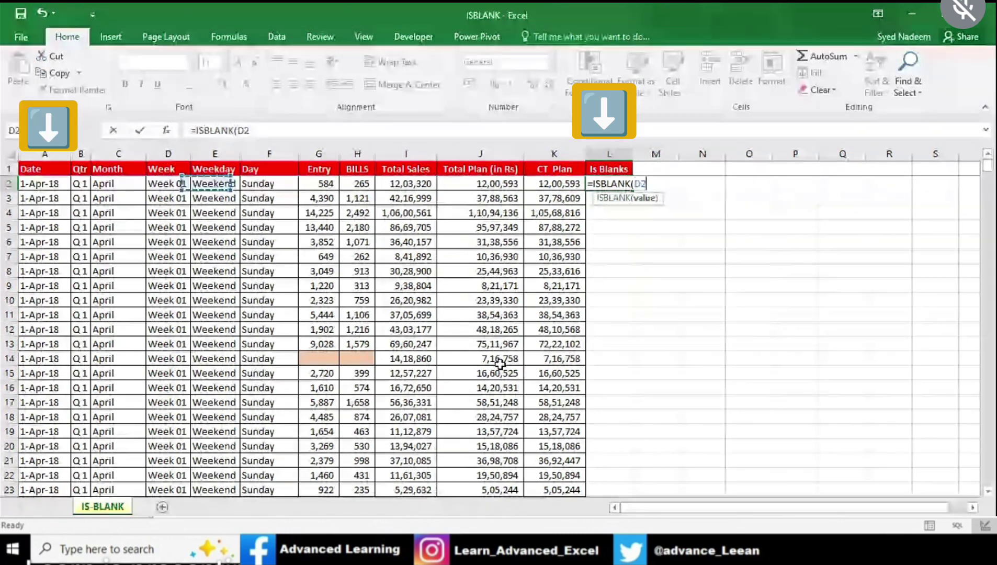
pyautogui.hotkey('ctrl', 'space')
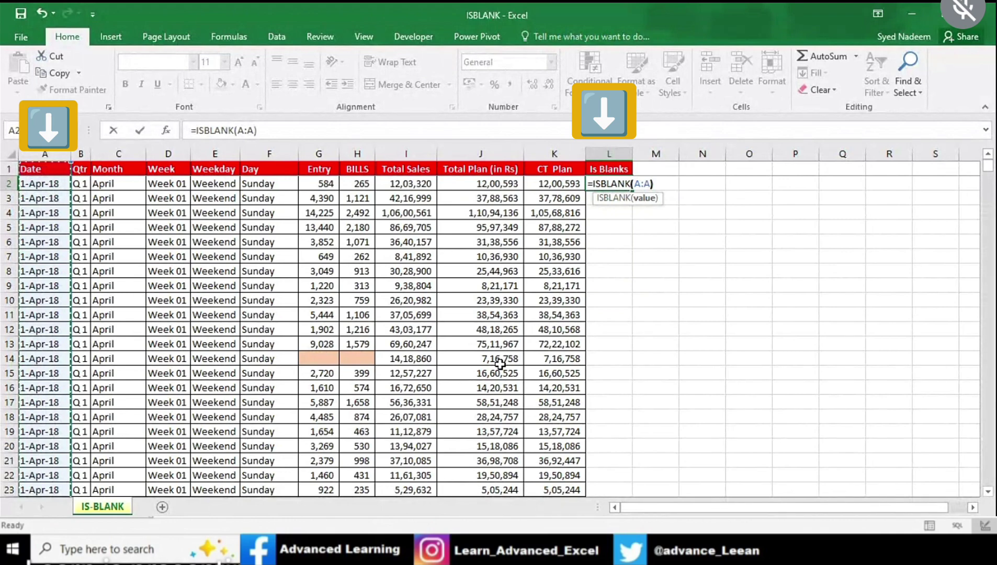
# Finish =ISBLANK(A:A) in L2 and copy it
pyautogui.write(')')
pyautogui.hotkey('ctrl', 'Return')
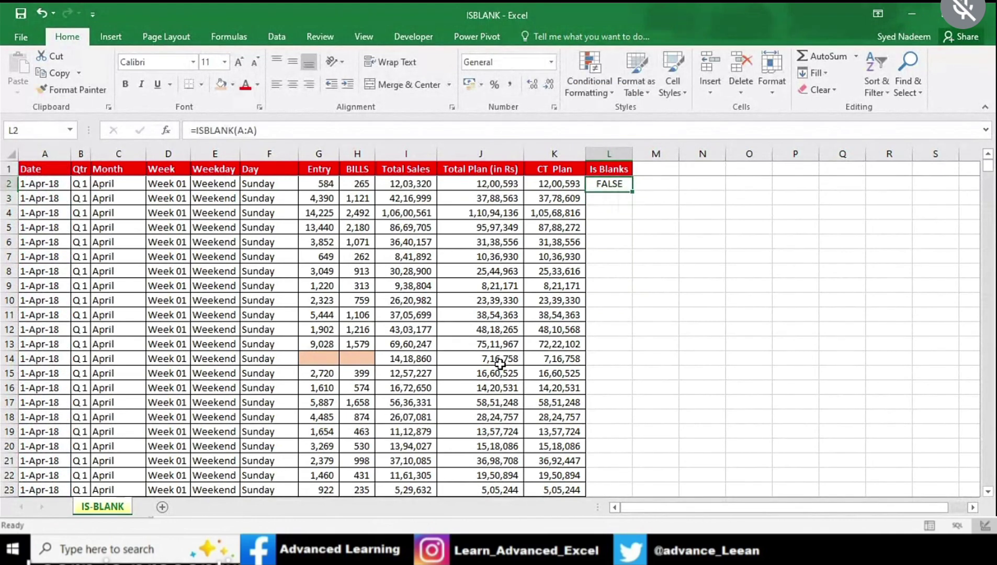
pyautogui.hotkey('ctrl', 'c')
# Scroll down the table to locate its last data row
pyautogui.press('Left')
pyautogui.press('Right')
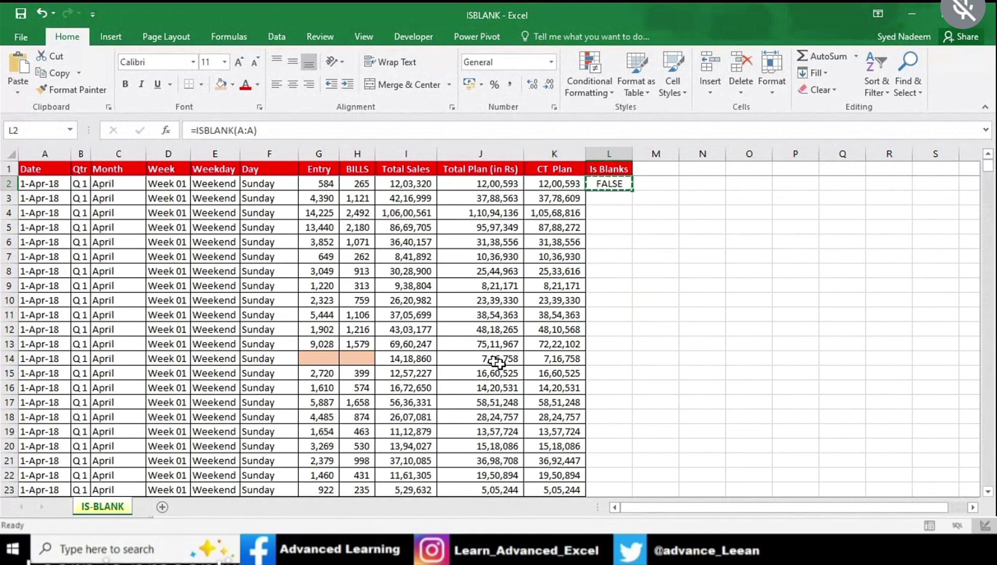
pyautogui.press('Left')
pyautogui.press('pagedown')
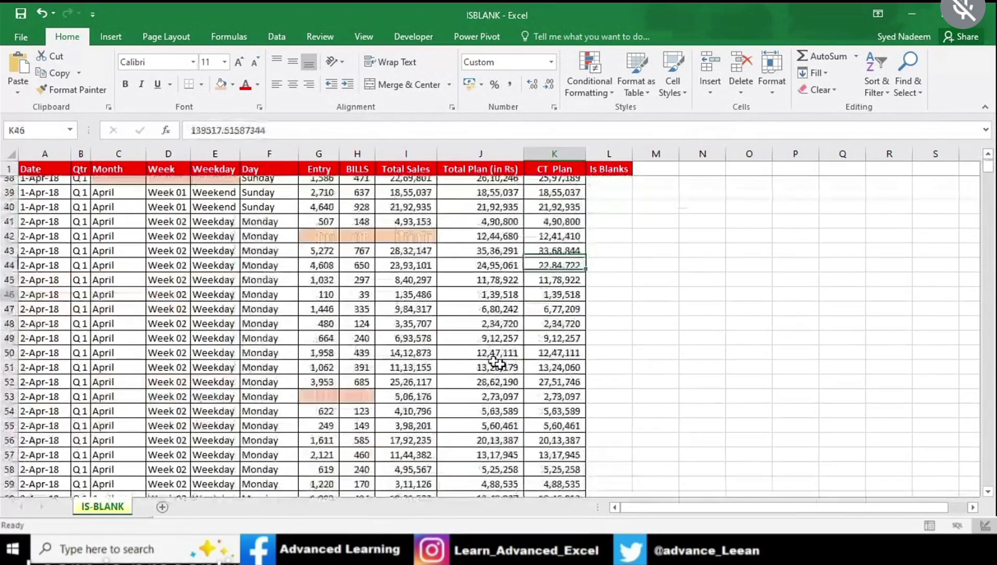
pyautogui.press('pagedown')
pyautogui.press('pagedown')
pyautogui.press('pagedown')
pyautogui.hotkey('ctrl', 'Down')
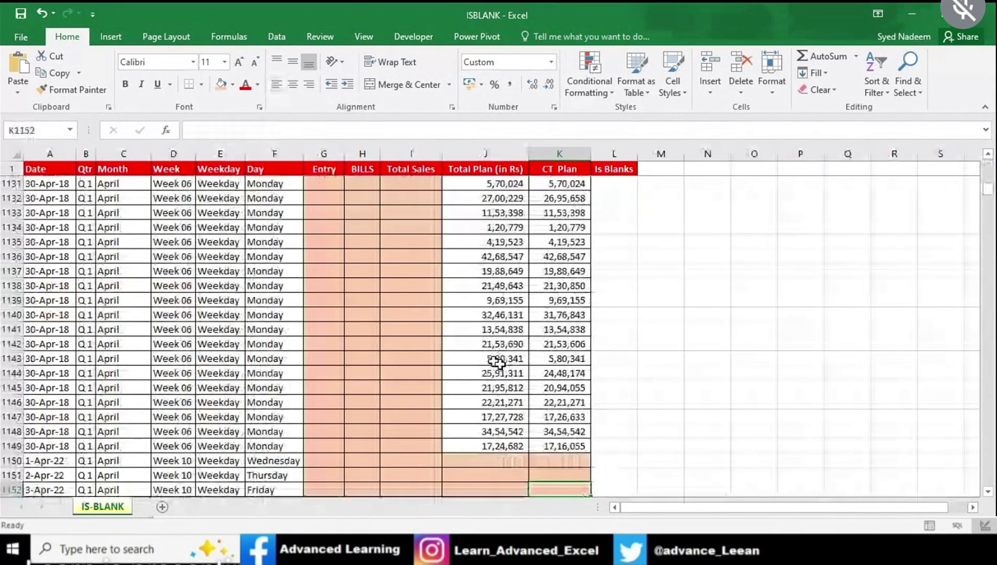
pyautogui.hotkey('ctrl', 'Down')
pyautogui.hotkey('ctrl', 'Down')
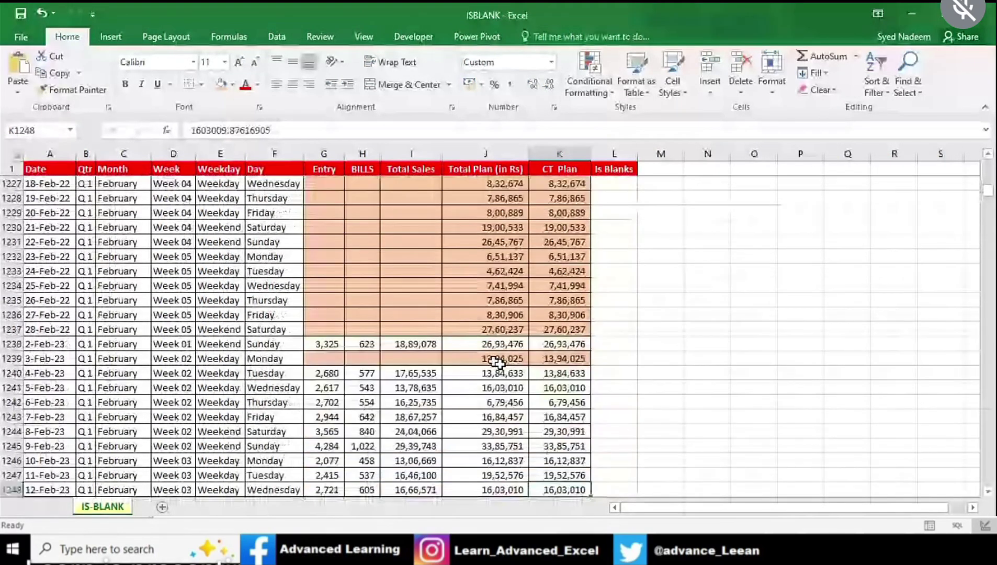
pyautogui.press('Down')
pyautogui.press('Down')
pyautogui.press('Down')
pyautogui.press('Down')
pyautogui.press('Down')
pyautogui.press('Down')
pyautogui.press('Down')
pyautogui.press('Down')
pyautogui.press('Down')
pyautogui.press('Down')
pyautogui.press('Down')
pyautogui.press('Down')
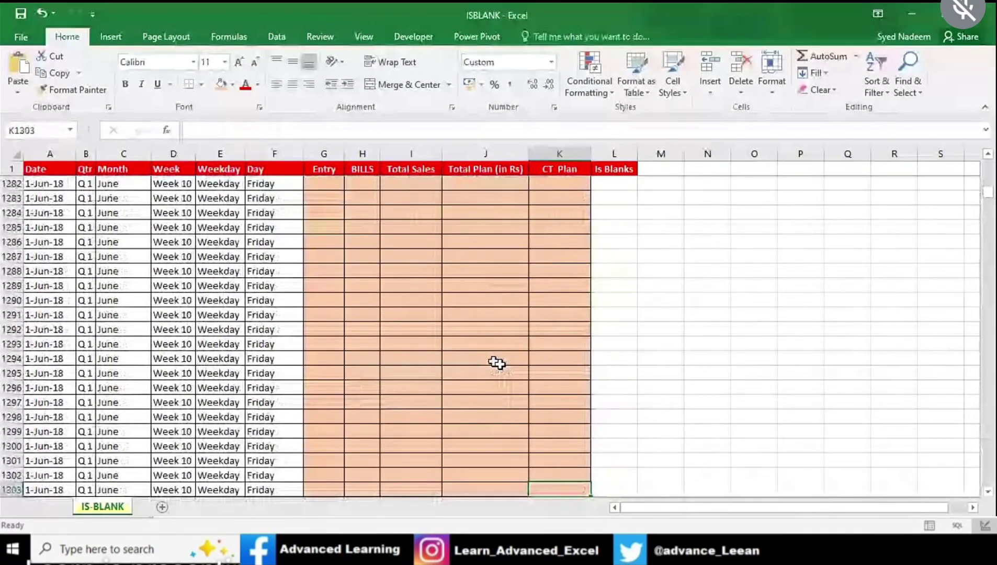
pyautogui.press('Down')
pyautogui.press('Down')
pyautogui.press('Down')
pyautogui.press('Down')
pyautogui.press('Down')
pyautogui.press('Down')
pyautogui.press('Down')
pyautogui.press('Down')
pyautogui.press('Down')
pyautogui.press('Down')
pyautogui.press('Down')
pyautogui.press('Down')
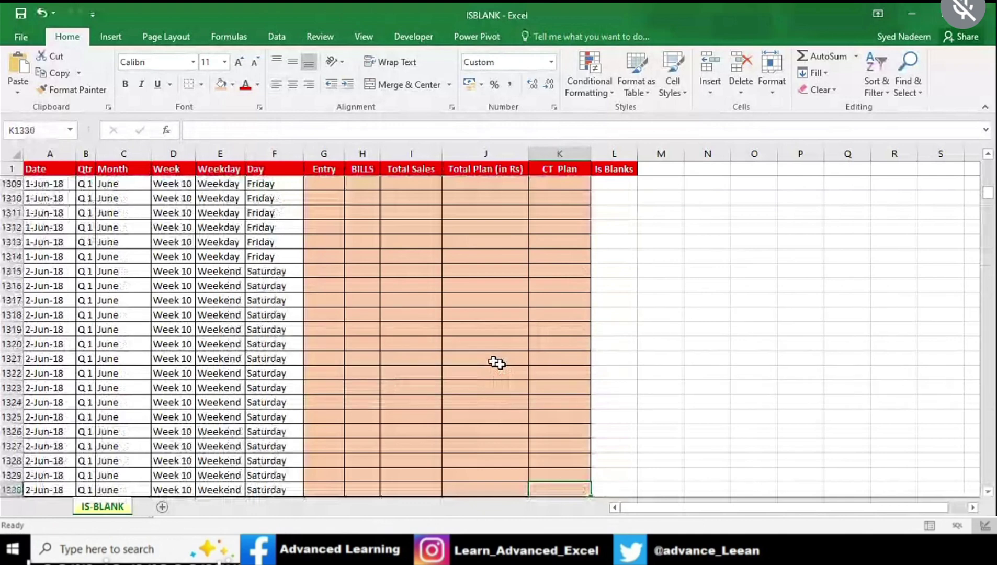
# Select L2:L15329 and paste only the ISBLANK formula down the column
pyautogui.press('Left')
pyautogui.press('Left')
pyautogui.press('Left')
pyautogui.press('Left')
pyautogui.press('Left')
pyautogui.hotkey('ctrl', 'Down')
pyautogui.press('Right')
pyautogui.press('Right')
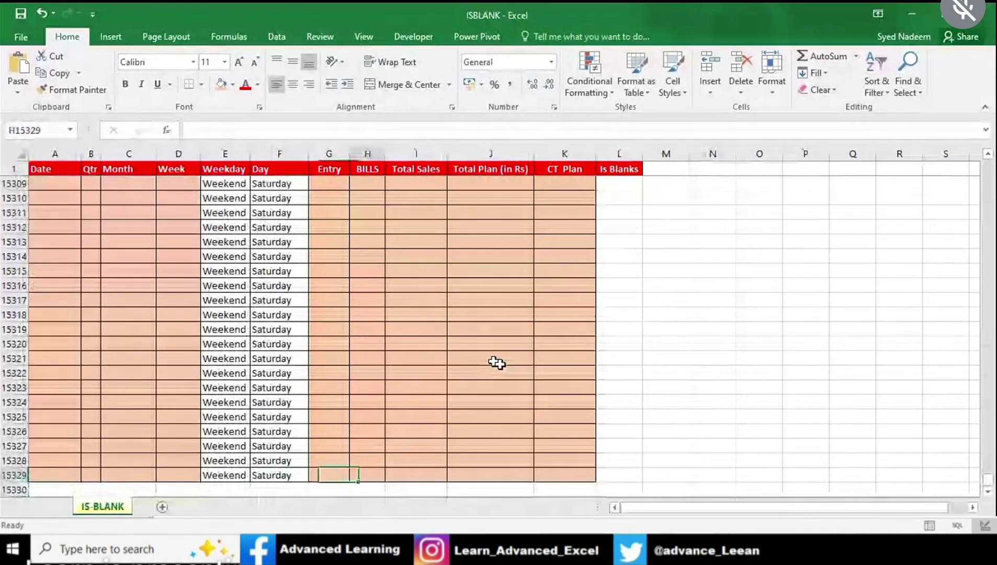
pyautogui.press('Right')
pyautogui.press('Right')
pyautogui.press('Right')
pyautogui.press('Right')
pyautogui.hotkey('ctrl', 'shift', 'Up')
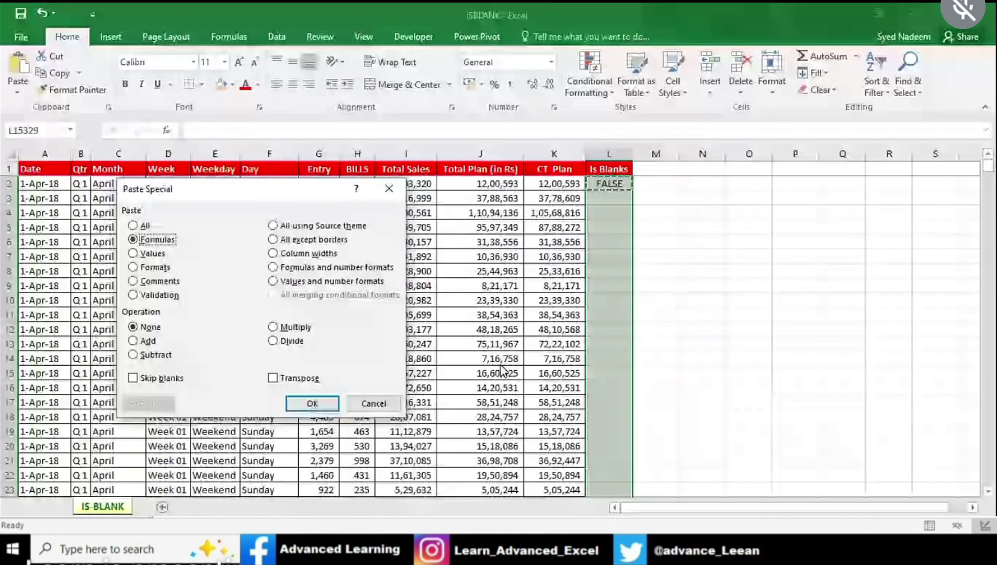
pyautogui.press('Return')
pyautogui.press('Up')
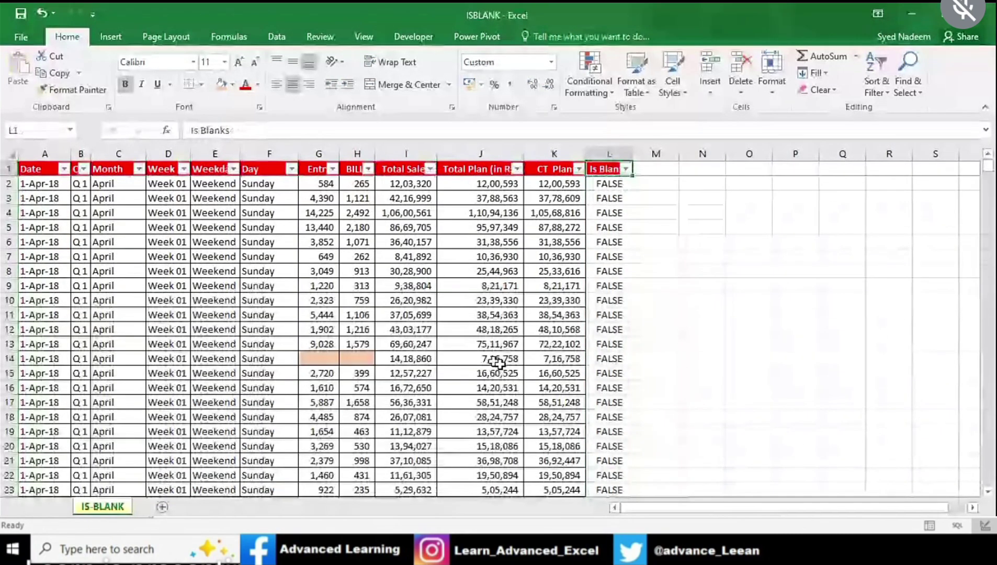
# Filter the Is Blanks column to show only FALSE rows by unticking TRUE
pyautogui.hotkey('alt', 'Down')
pyautogui.press('Down')
pyautogui.press('Down')
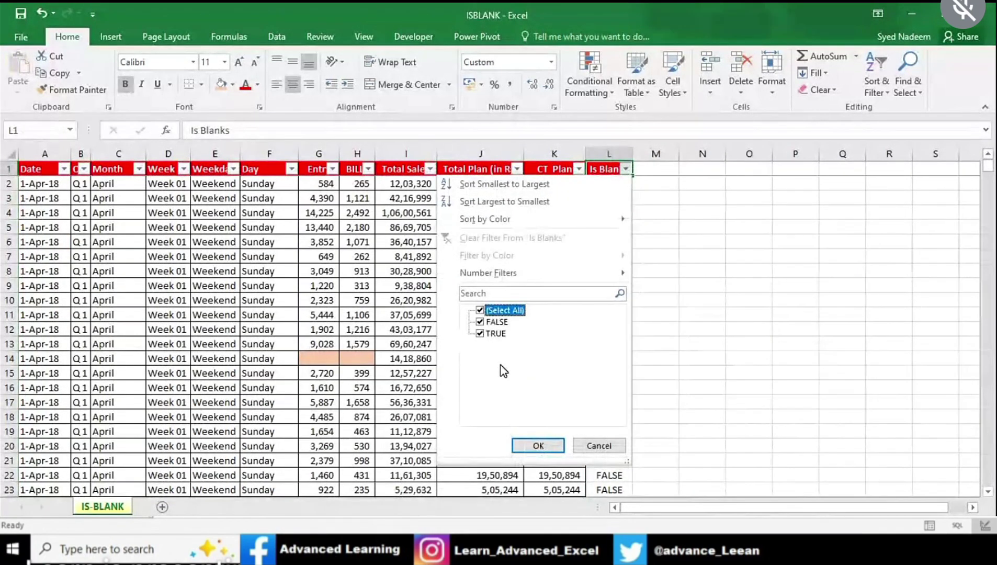
pyautogui.press('Down')
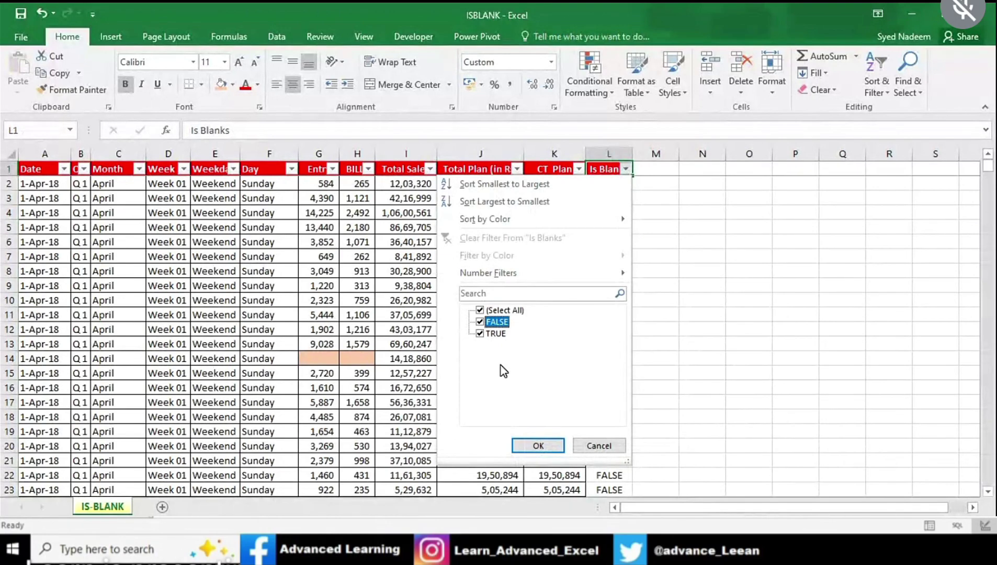
pyautogui.press('Down')
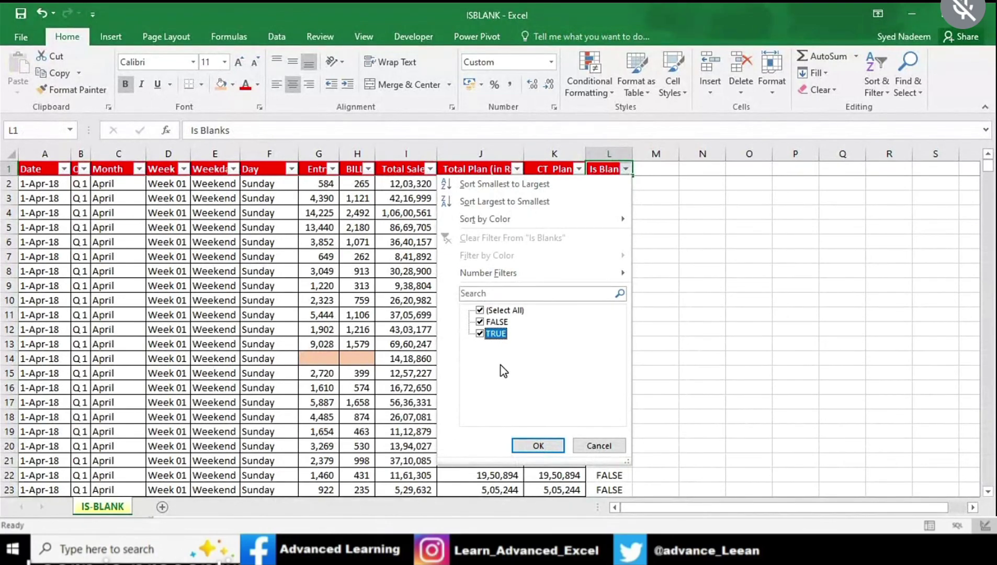
pyautogui.press('space')
pyautogui.press('Return')
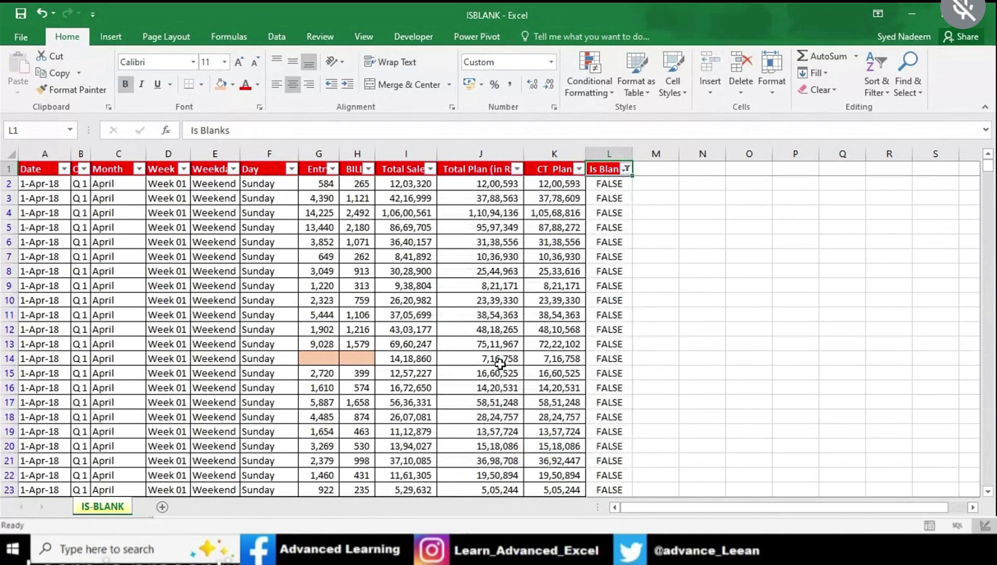
# Inspect the Date filter's year list without changes, then go back to the Is Blanks filter
pyautogui.hotkey('ctrl', 'Home')
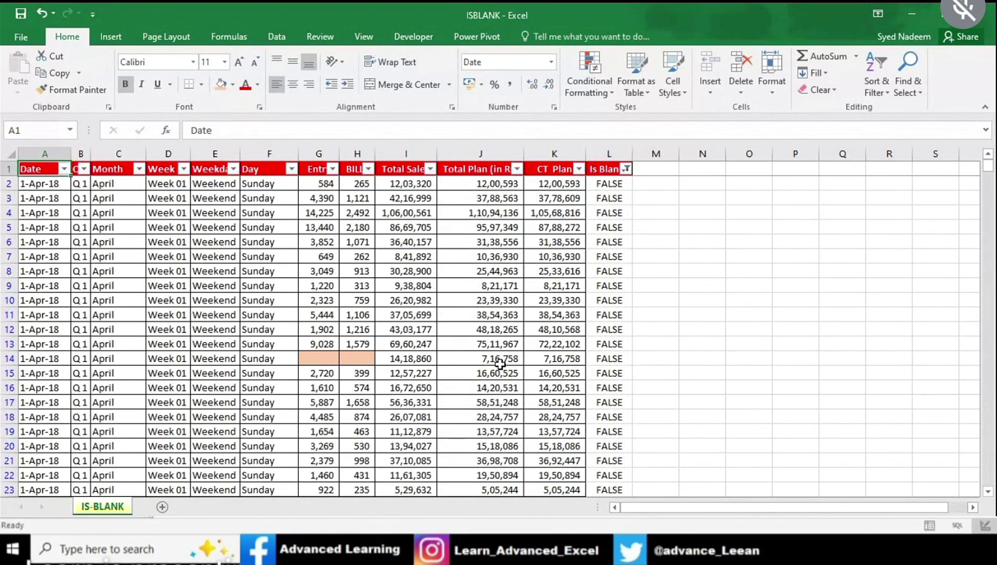
pyautogui.hotkey('alt', 'Down')
pyautogui.press('Left')
pyautogui.press('Down')
pyautogui.press('Down')
pyautogui.press('Down')
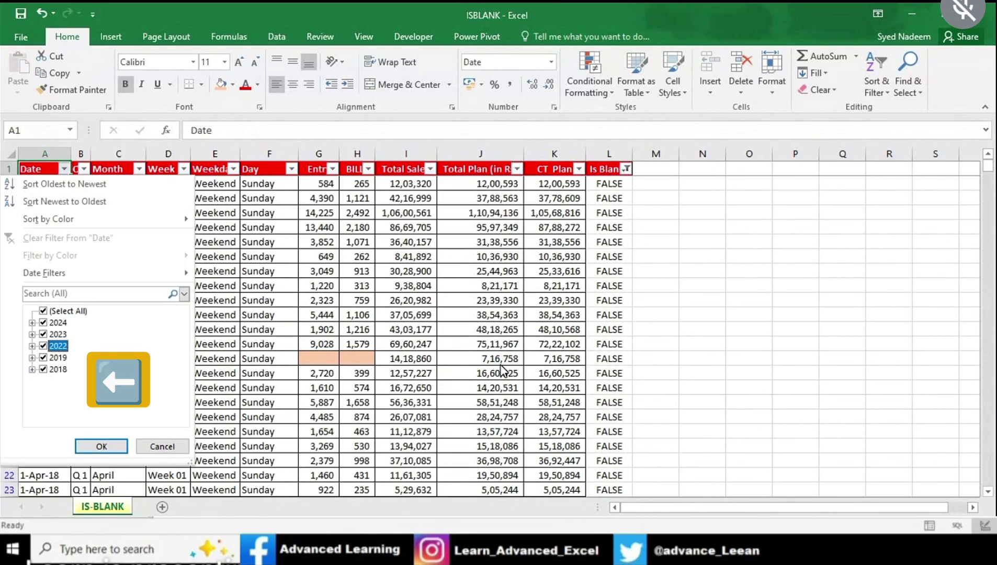
pyautogui.press('Down')
pyautogui.press('Down')
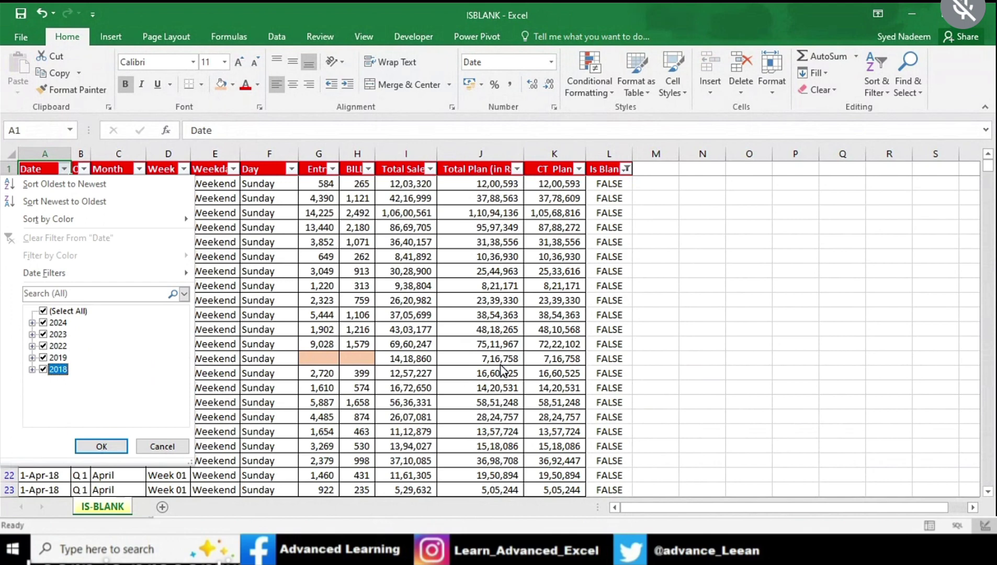
pyautogui.click(500, 366)
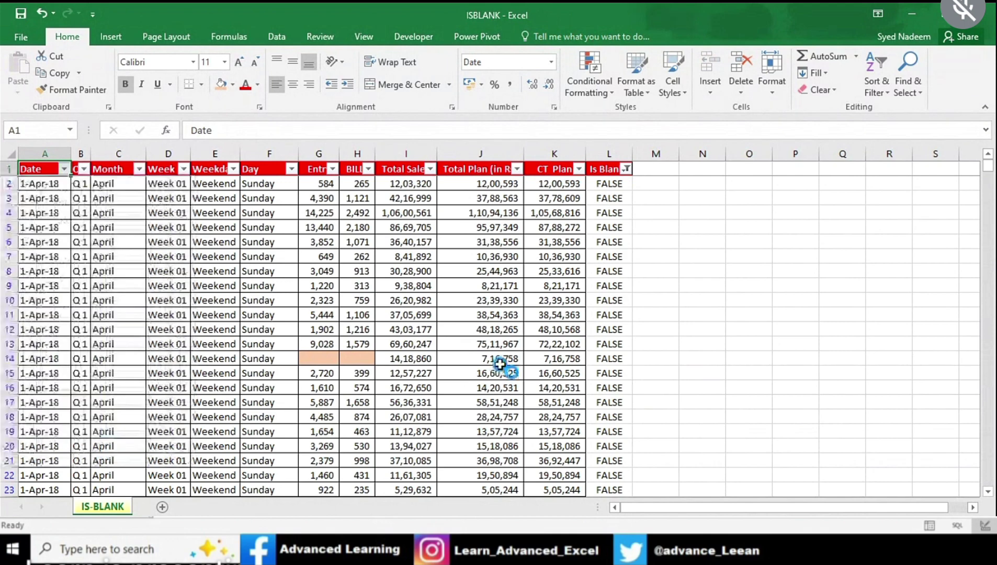
pyautogui.hotkey('ctrl', 'Right')
pyautogui.hotkey('alt', 'Down')
# Apply the TRUE-only Is Blanks filter and check the Date filter's (Blanks) entry without changing it
pyautogui.press('Return')
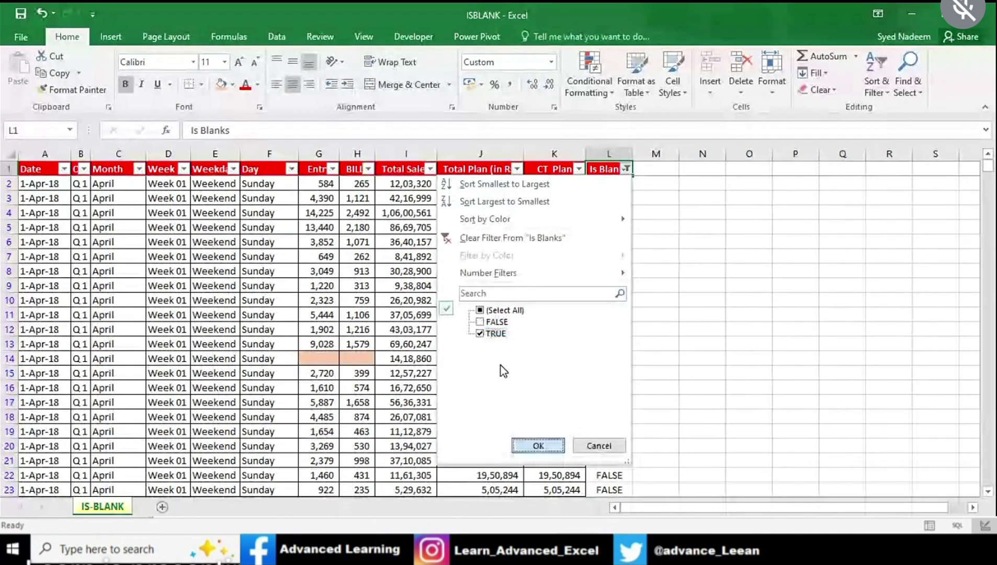
pyautogui.hotkey('ctrl', 'Left')
pyautogui.hotkey('alt', 'Down')
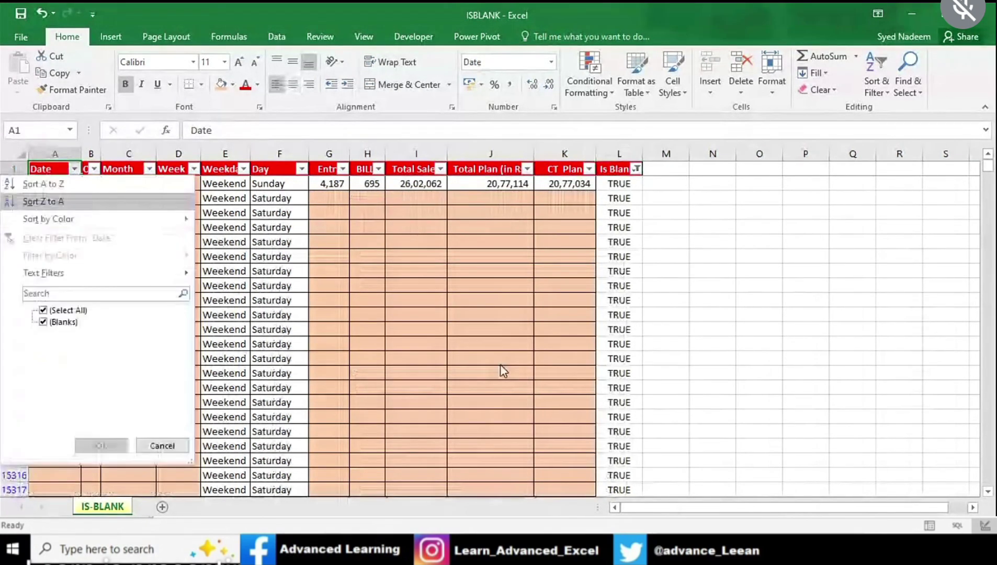
pyautogui.press('Up')
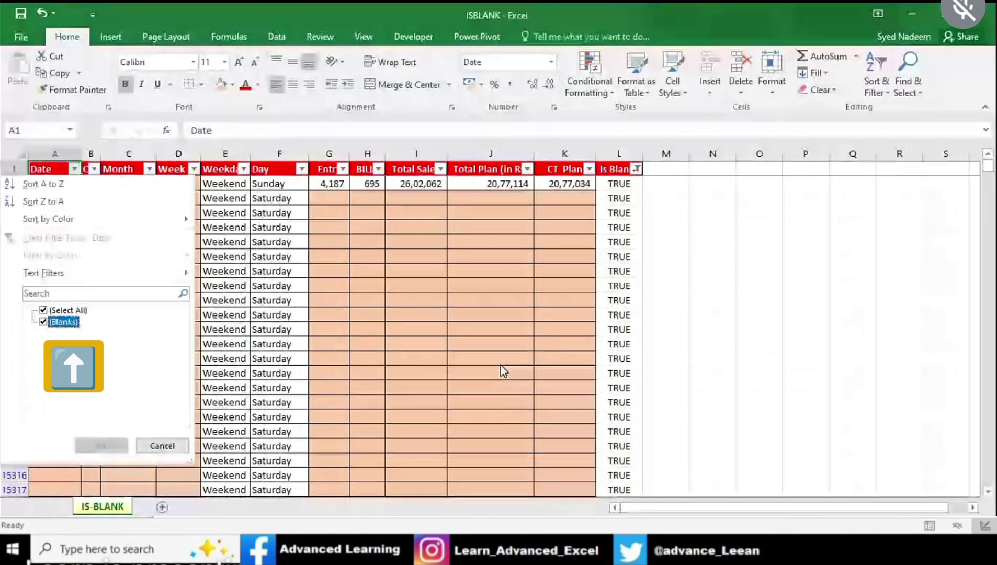
pyautogui.press('Escape')
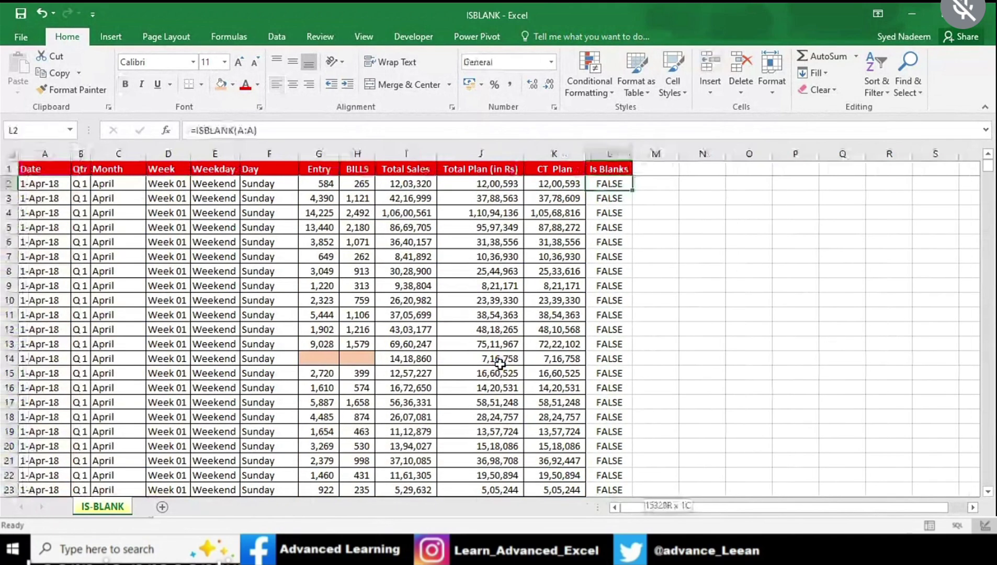
# Delete the ISBLANK results from L2 down to the last row and return to L2
pyautogui.hotkey('ctrl', 'shift', 'Down')
pyautogui.press('Delete')
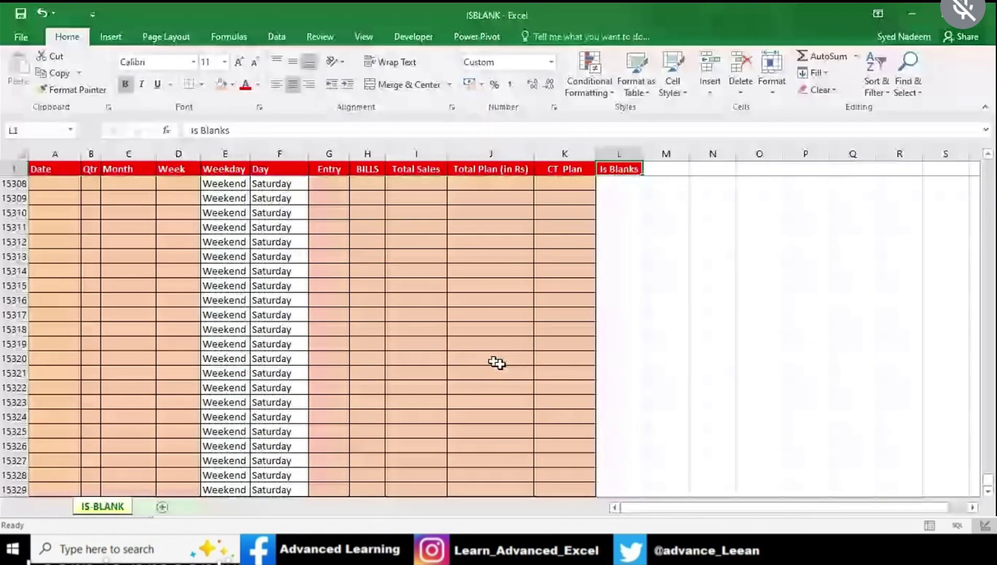
pyautogui.hotkey('ctrl', 'BackSpace')
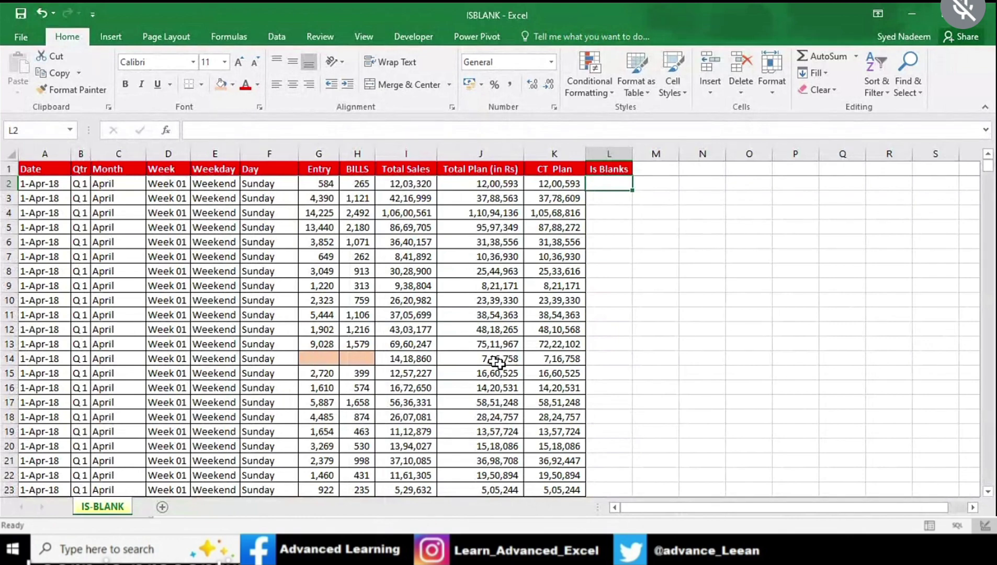
# Enter =ISBLANK(I:I) in L2 to test Total Sales, and copy it
pyautogui.write('=is')
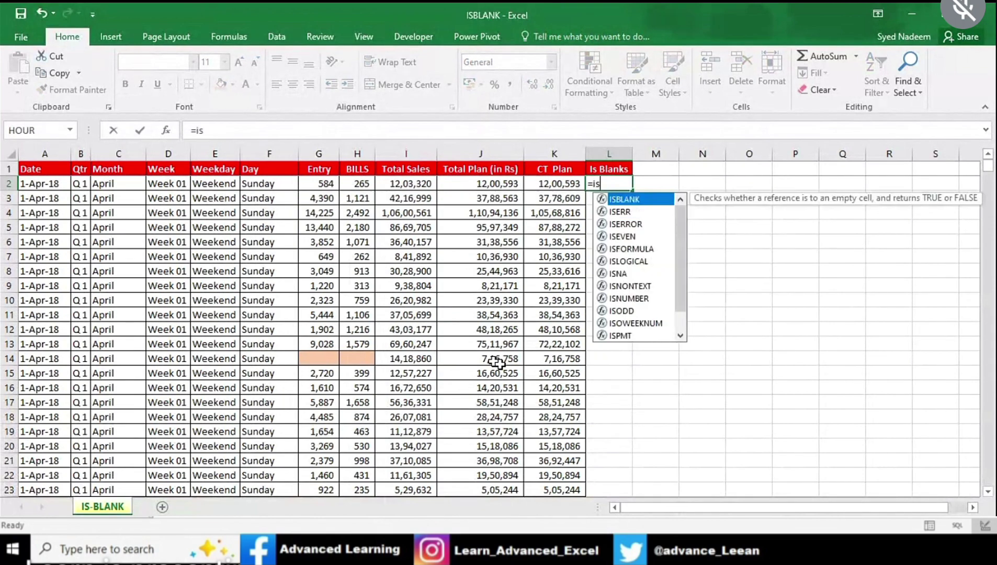
pyautogui.press('Tab')
pyautogui.press('Left')
pyautogui.press('Left')
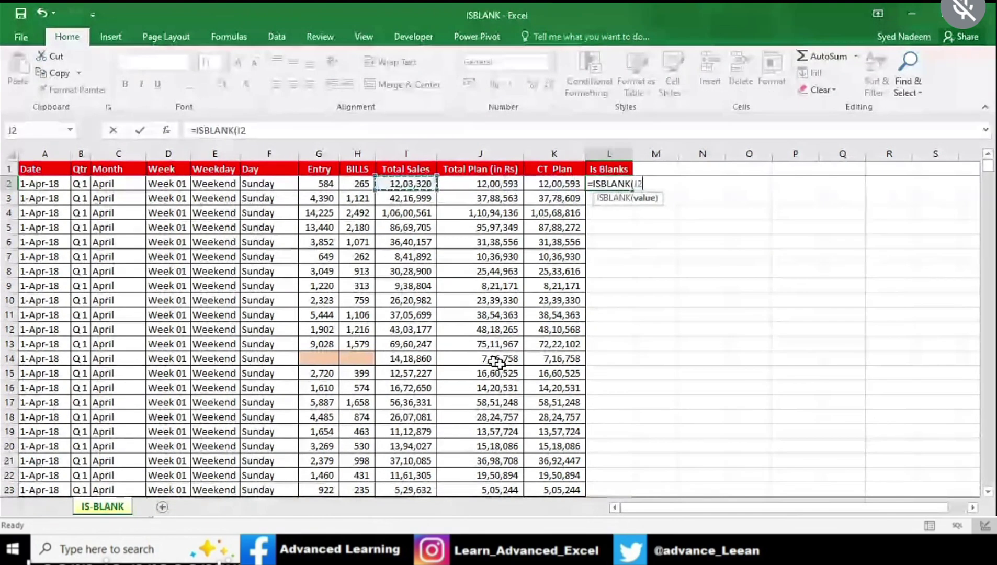
pyautogui.press('Left')
pyautogui.hotkey('ctrl', 'space')
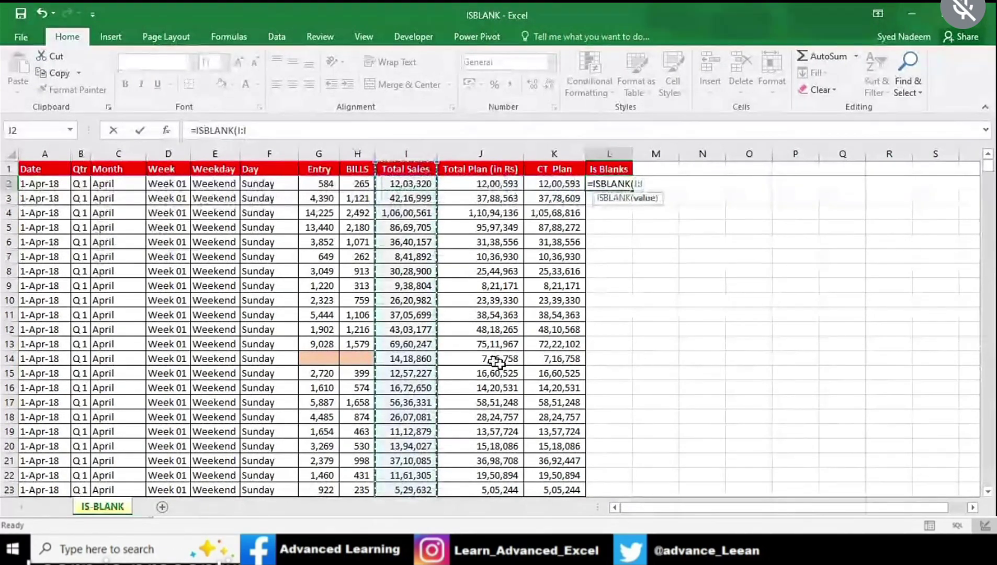
pyautogui.write(')')
pyautogui.hotkey('ctrl', 'Return')
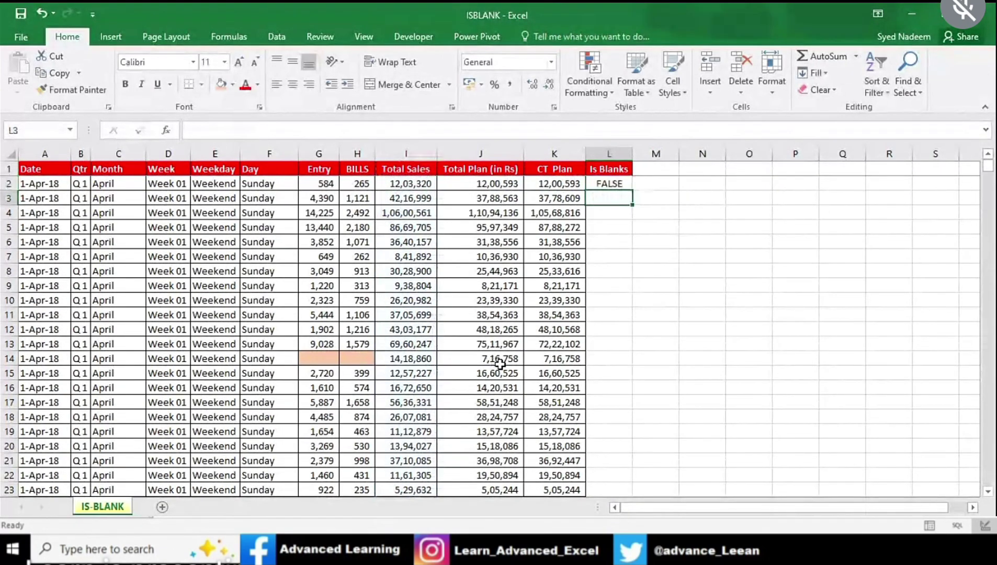
pyautogui.hotkey('ctrl', 'c')
# Select L2:L15329 and Paste Special only the formula down the column
pyautogui.press('Left')
pyautogui.hotkey('ctrl', 'Down')
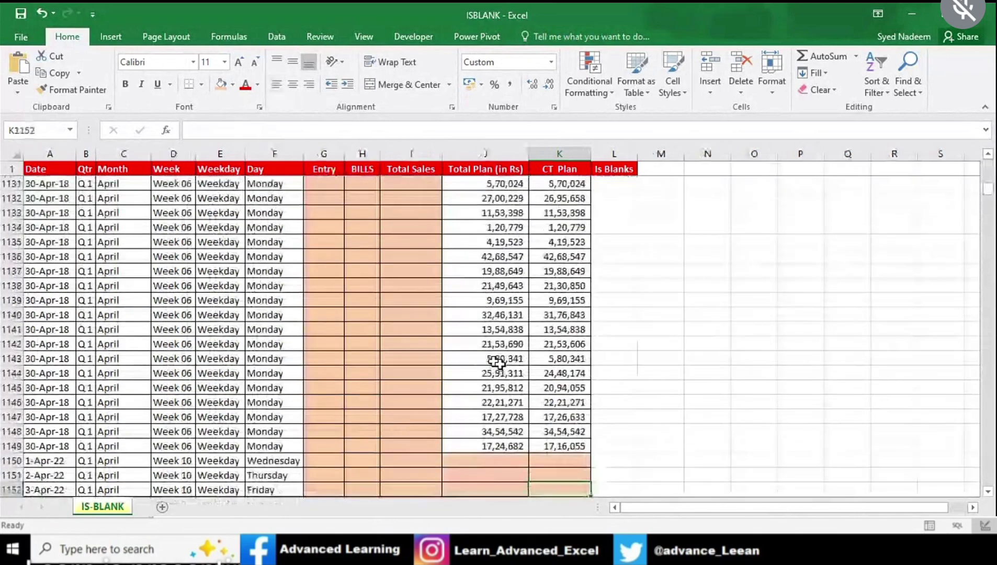
pyautogui.press('Left')
pyautogui.press('Left')
pyautogui.press('Left')
pyautogui.hotkey('ctrl', 'Down')
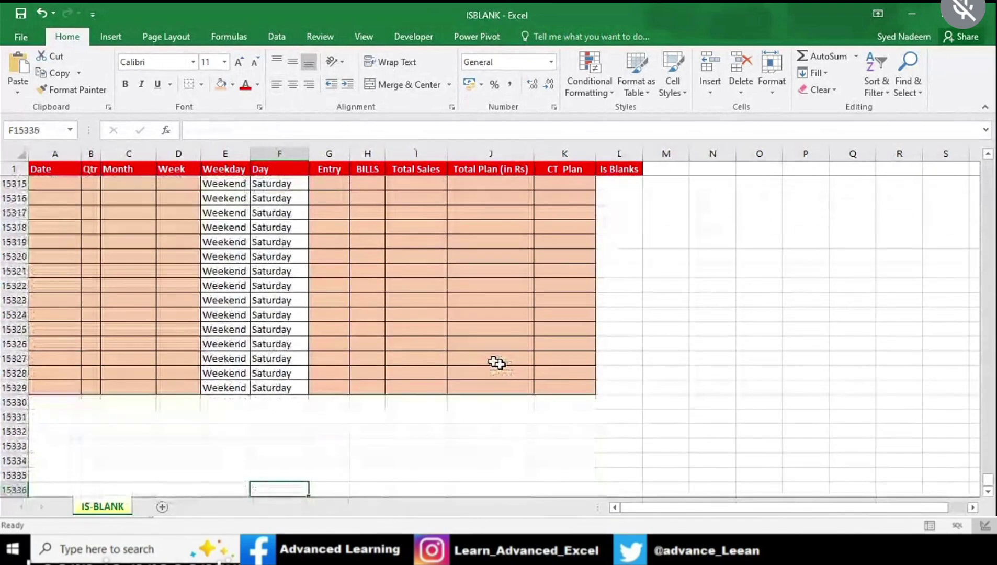
pyautogui.press('Right')
pyautogui.press('Right')
pyautogui.press('Right')
pyautogui.press('Right')
pyautogui.press('Right')
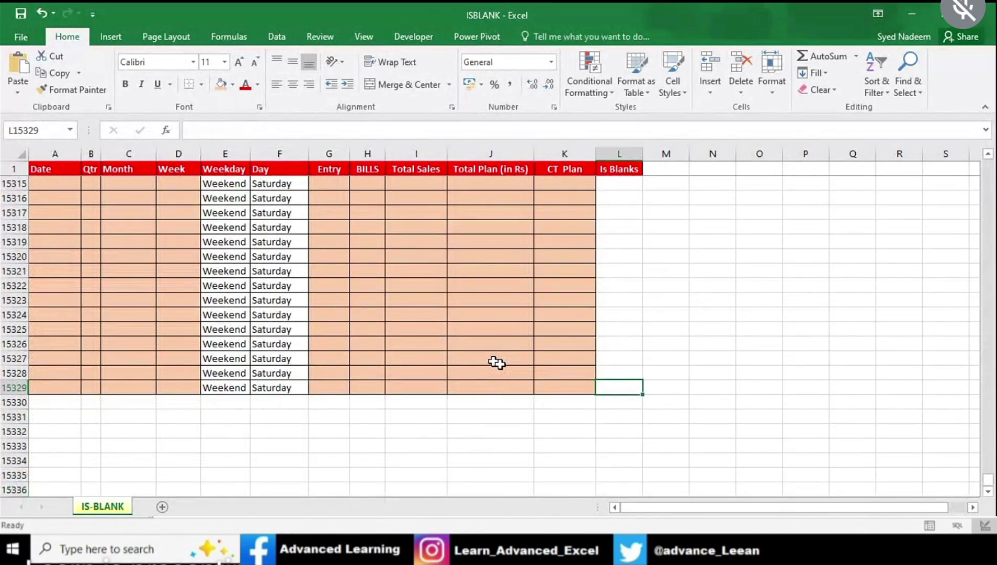
pyautogui.hotkey('ctrl', 'shift', 'Up')
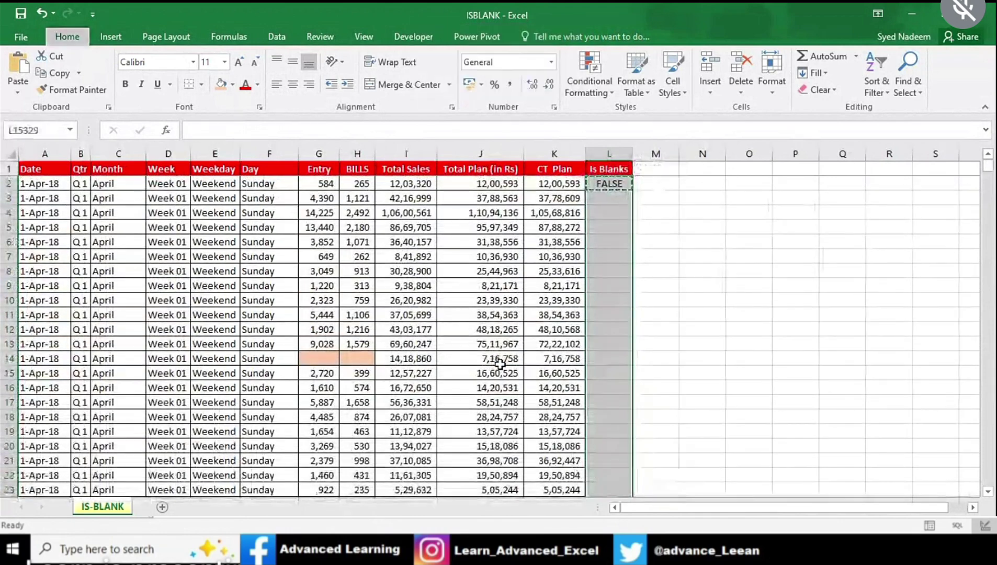
pyautogui.hotkey('ctrl', 'alt', 'v')
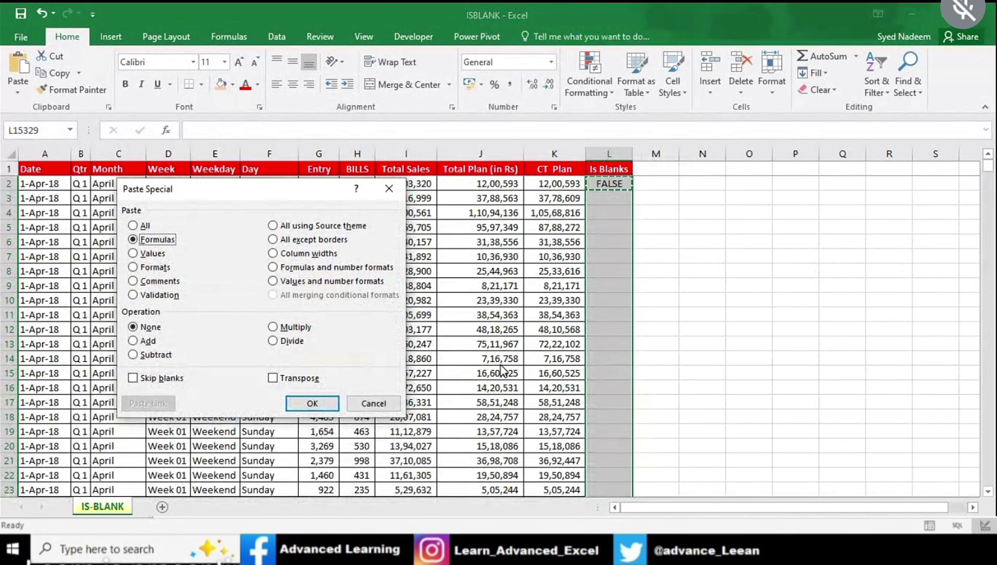
pyautogui.press('Return')
pyautogui.hotkey('ctrl', 'Up')
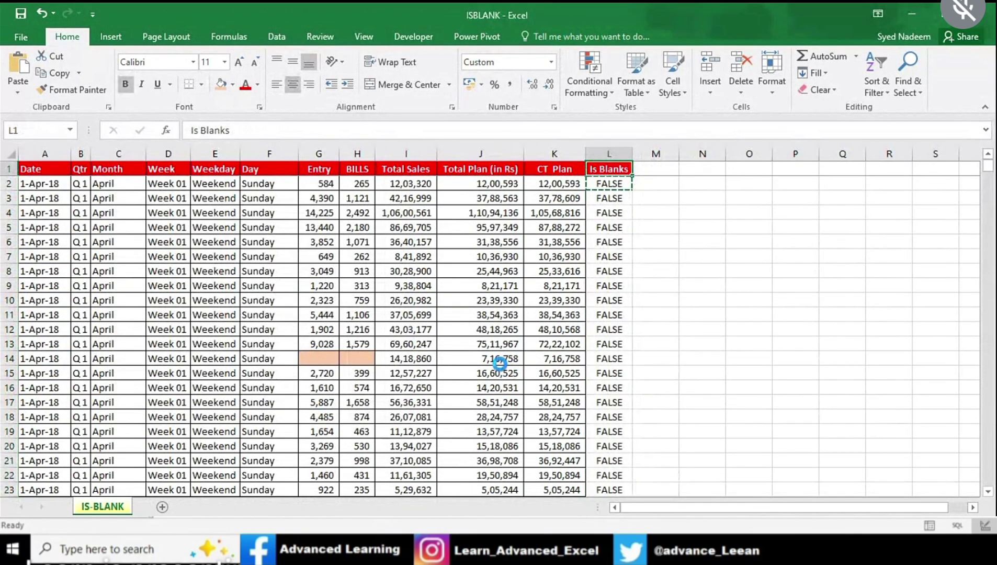
# Add filters and set the Is Blanks filter to show only FALSE rows
pyautogui.hotkey('ctrl', 'shift', 'l')
pyautogui.hotkey('alt', 'Down')
pyautogui.press('Down')
pyautogui.press('Down')
pyautogui.press('Down')
pyautogui.press('Down')
pyautogui.press('Down')
pyautogui.press('space')
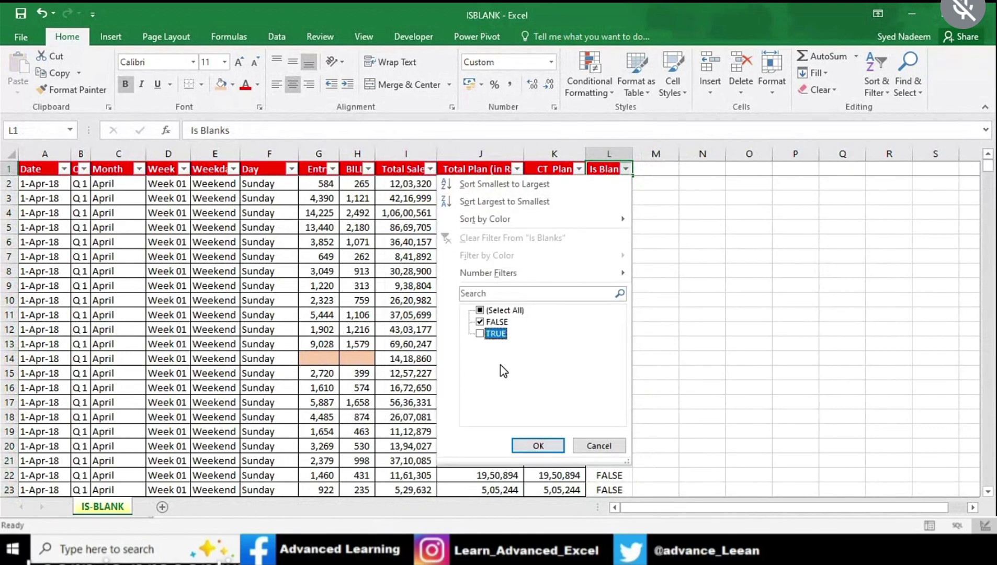
pyautogui.press('Return')
# Look through the Total Sales filter values and close it unchanged
pyautogui.press('Left')
pyautogui.press('Left')
pyautogui.press('Left')
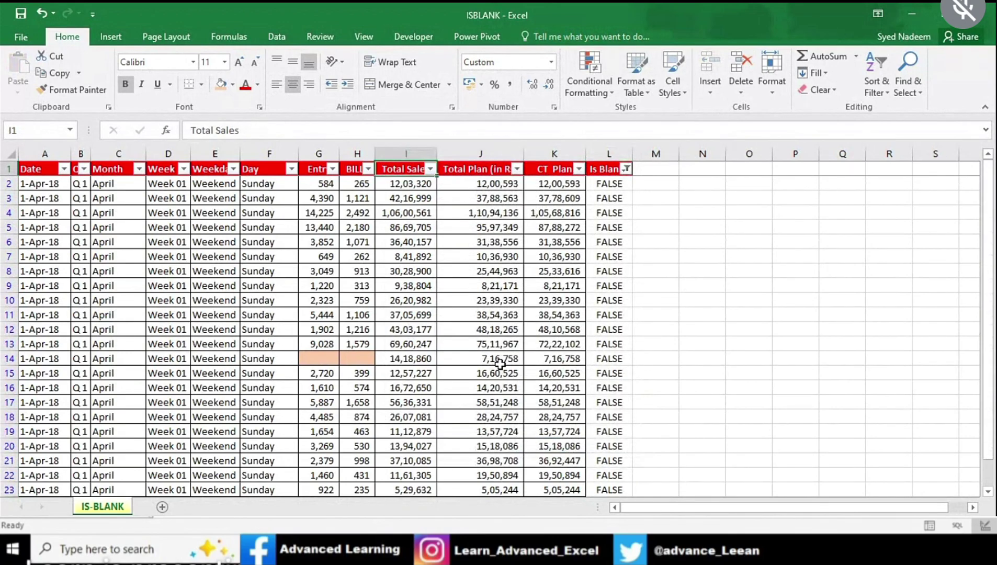
pyautogui.hotkey('alt', 'Down')
pyautogui.press('Down')
pyautogui.press('Down')
pyautogui.press('Down')
pyautogui.press('space')
pyautogui.press('End')
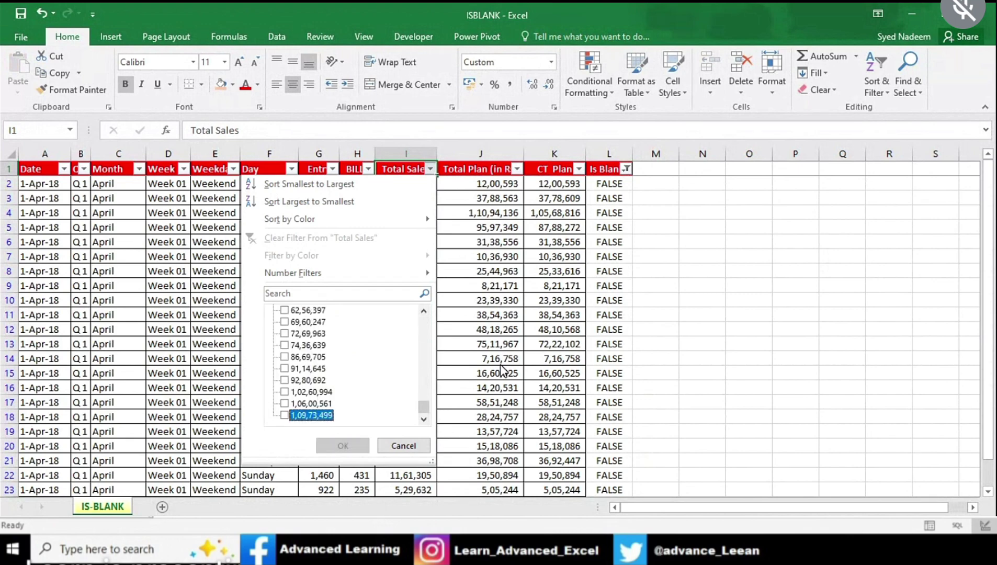
pyautogui.press('Escape')
# Change the Is Blanks filter to show only TRUE rows
pyautogui.press('Right')
pyautogui.press('Right')
pyautogui.press('Right')
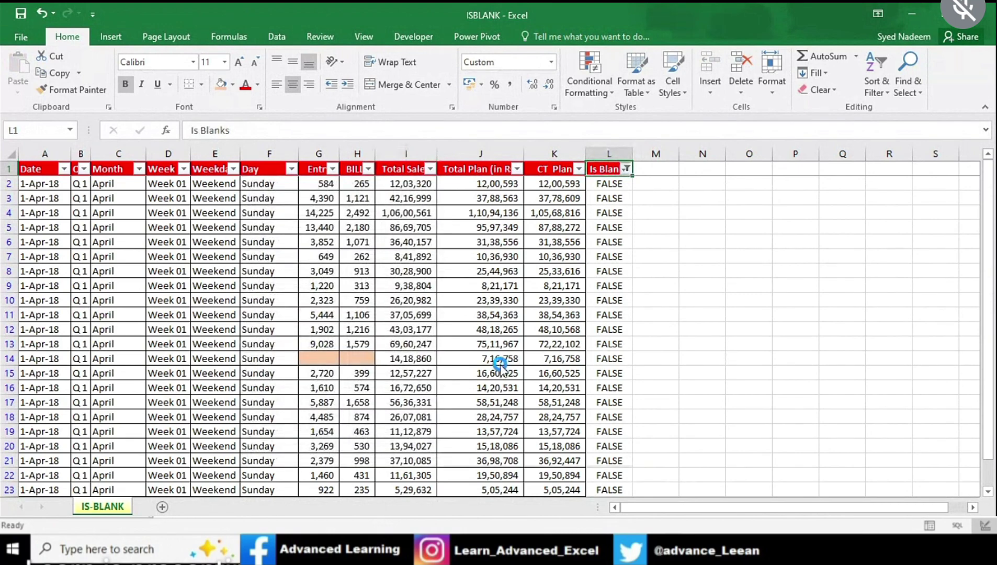
pyautogui.hotkey('alt', 'Down')
pyautogui.press('Down')
pyautogui.press('space')
pyautogui.press('Down')
pyautogui.press('space')
pyautogui.press('Return')
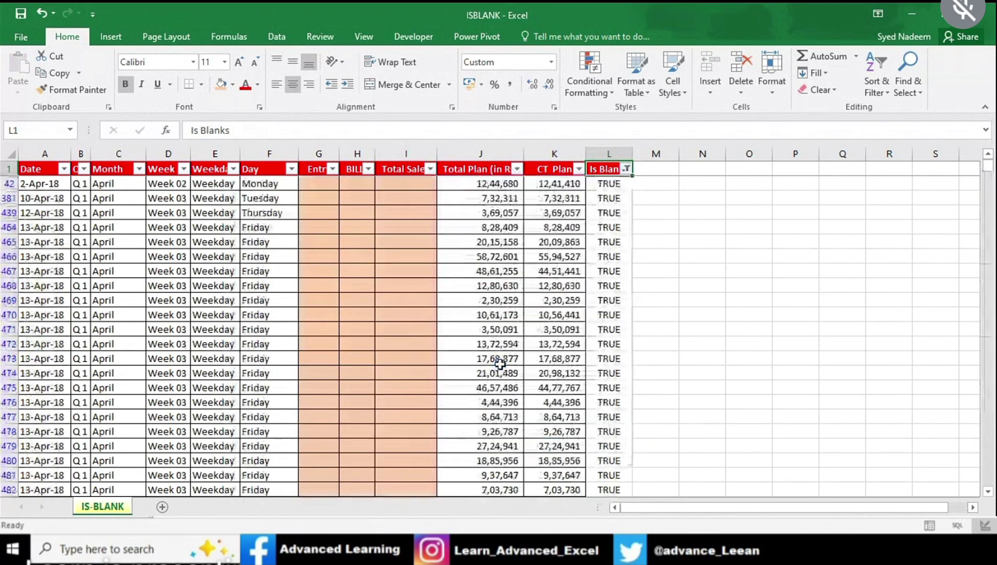
# Confirm the Total Sales filter lists only blanks for the TRUE rows
pyautogui.press('Left')
pyautogui.press('Left')
pyautogui.press('Left')
pyautogui.press('Left')
pyautogui.hotkey('alt', 'Down')
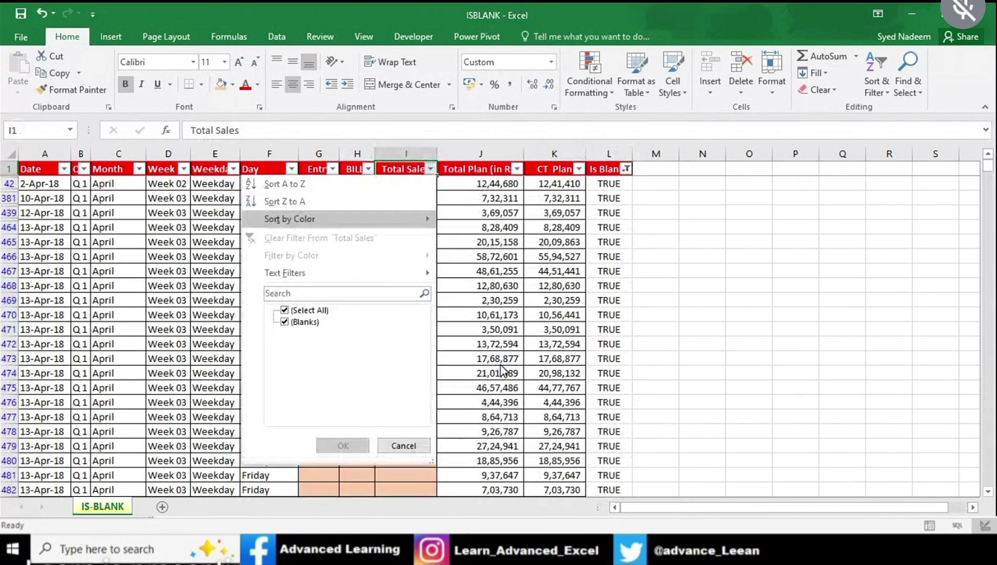
pyautogui.press('Down')
pyautogui.press('Down')
pyautogui.press('Down')
pyautogui.press('Escape')
pyautogui.press('Down')
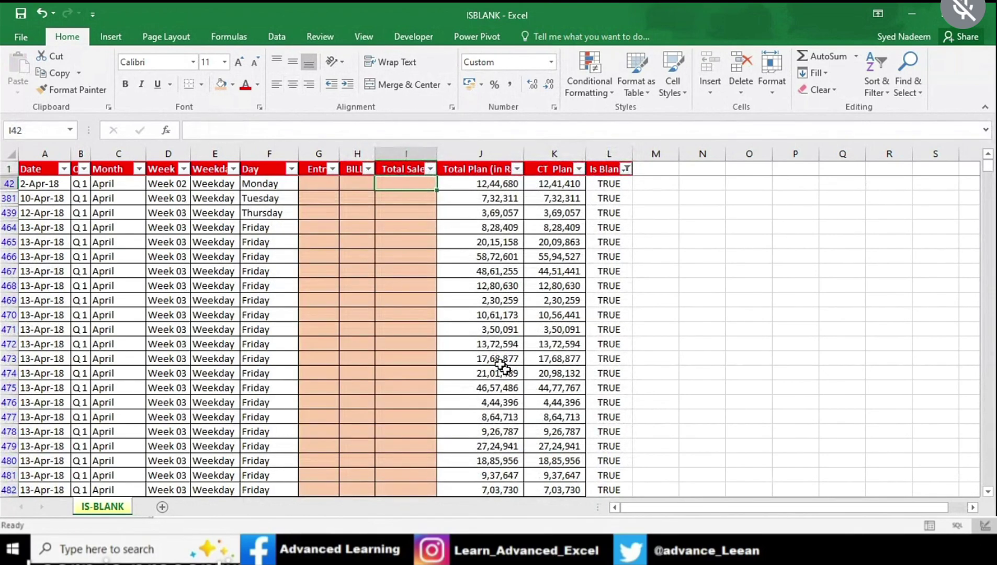